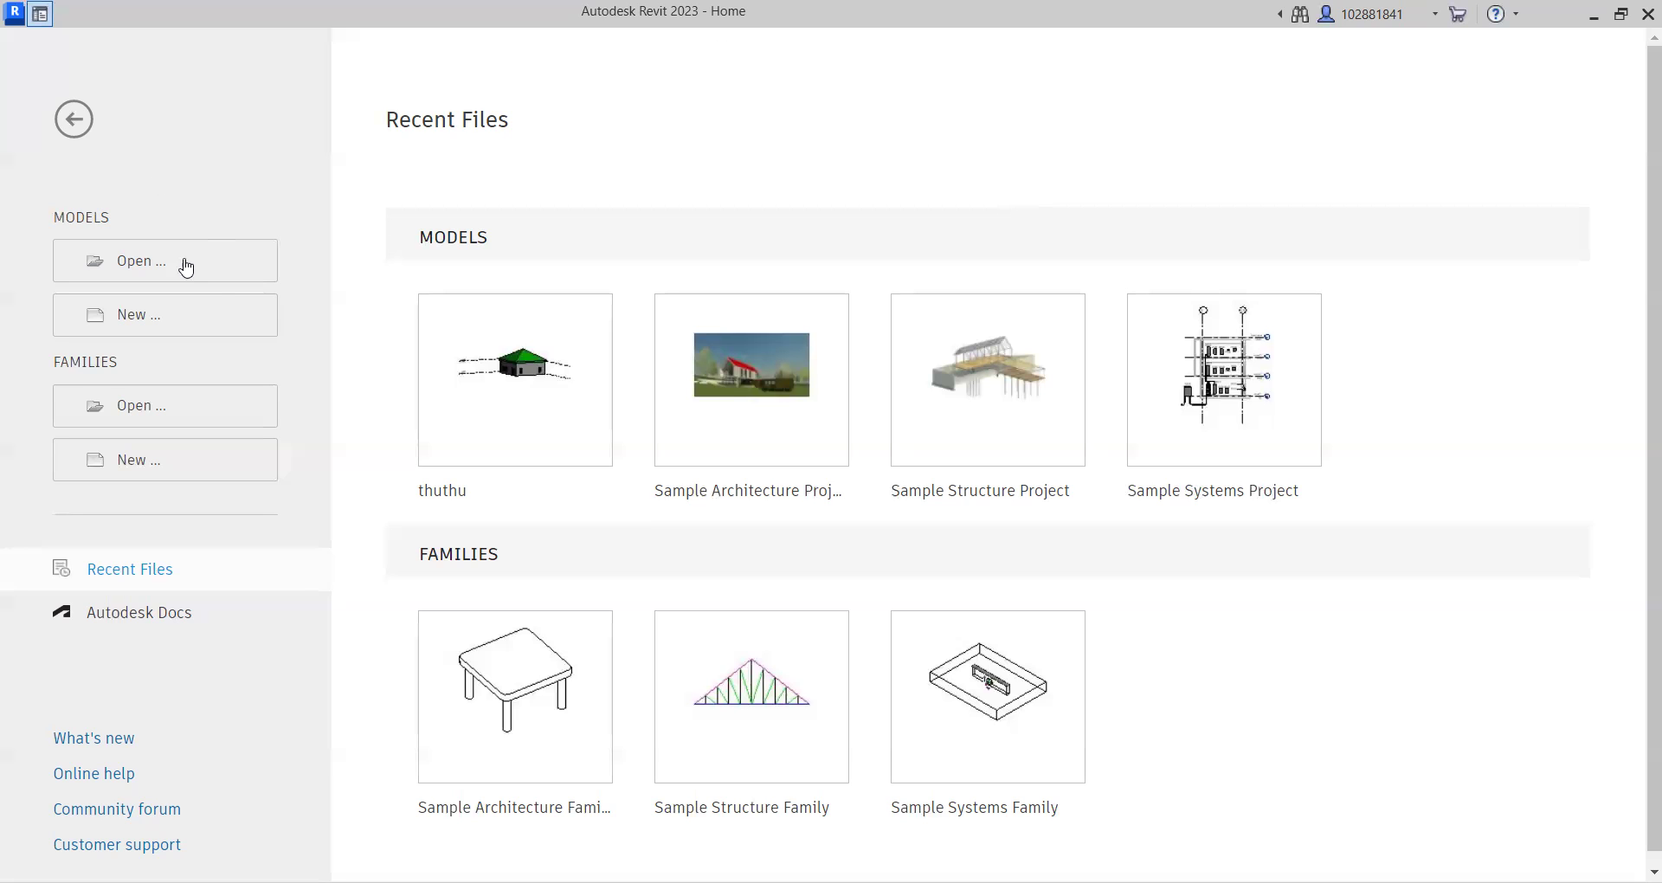
Create a new project from the Metric-Architectural Template and open its Default 3D View.
left_click(154, 331)
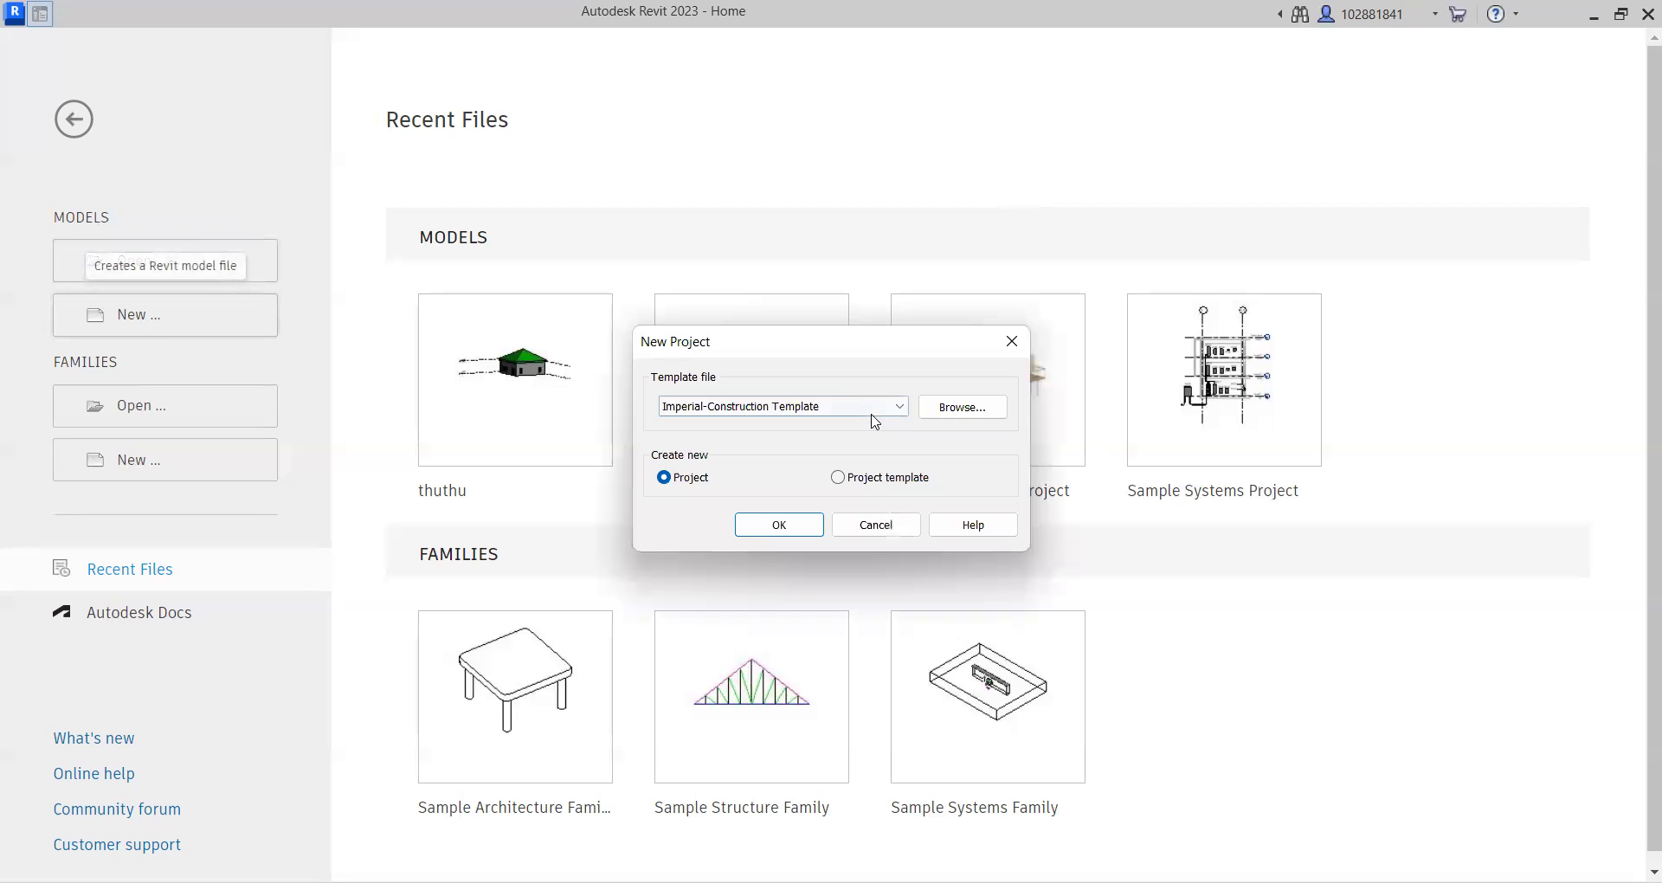
left_click(873, 413)
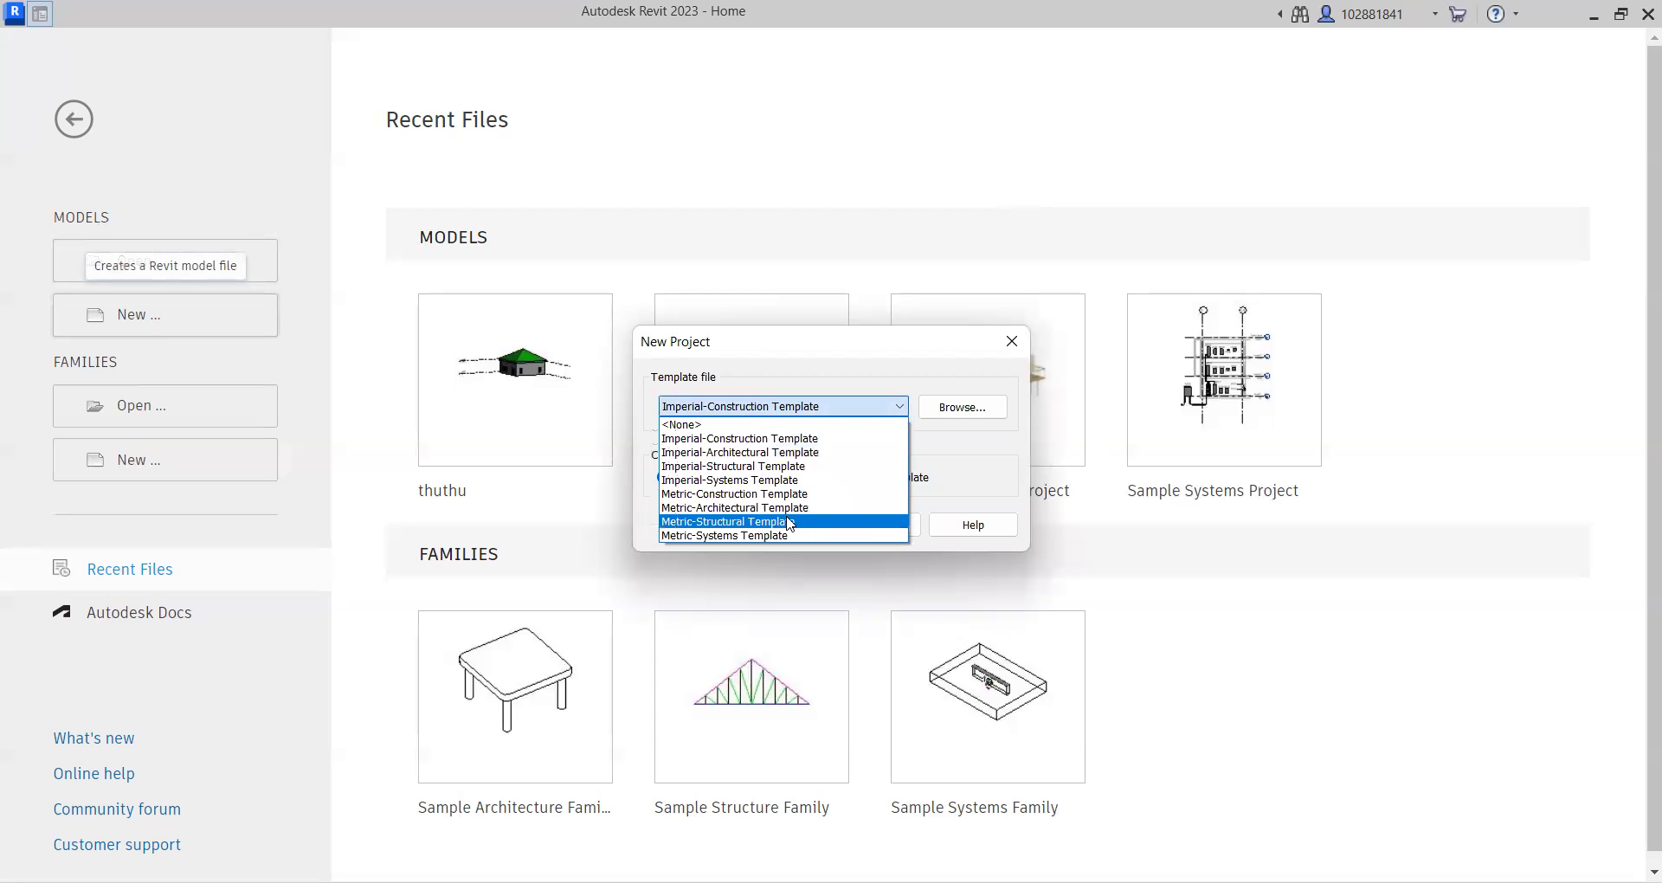
left_click(768, 513)
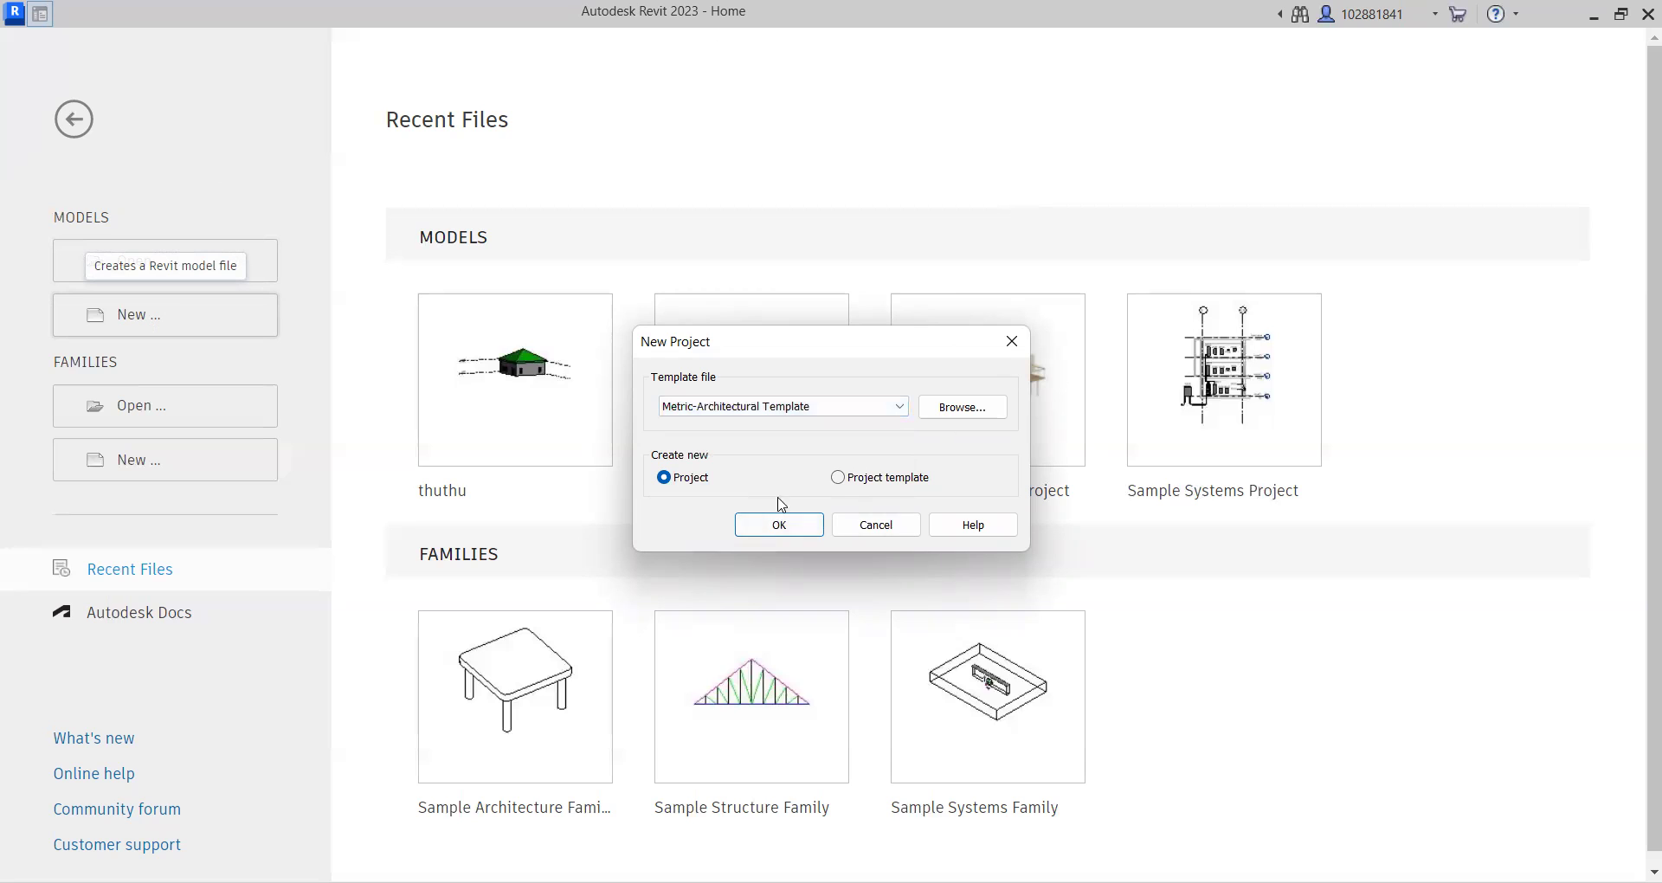
left_click(770, 533)
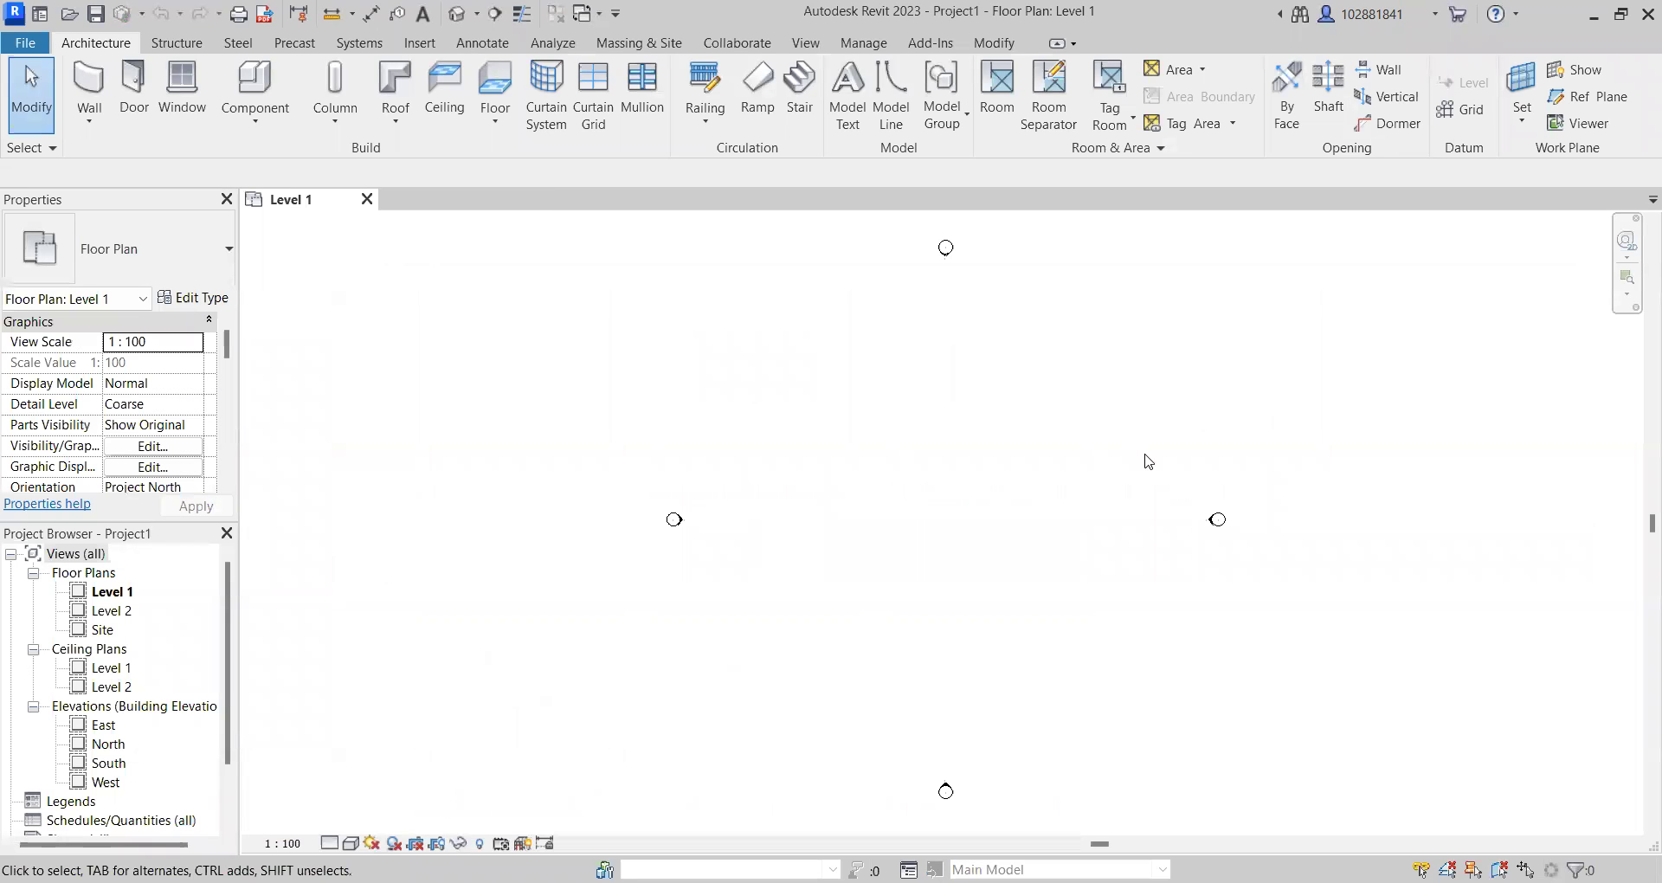
scroll(693, 484, "down", 3)
scroll(893, 472, "up", 2)
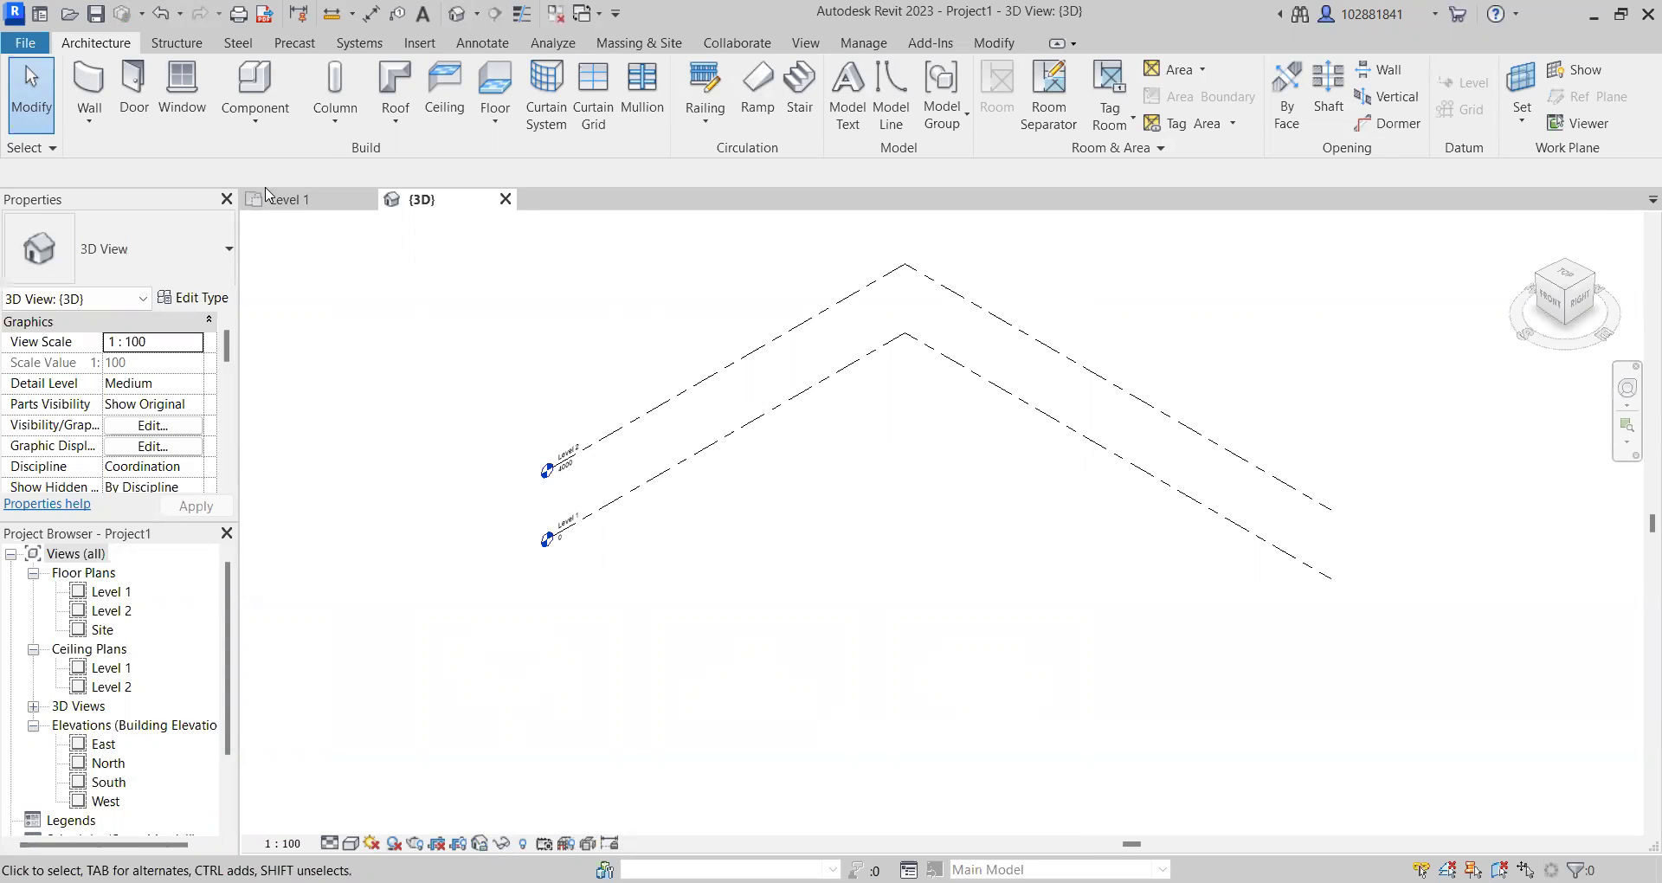
key("3")
key("d")
Start Import CAD and select 12345.dwg from D:\Swin\First Sem\Modelling\Chapter A.
left_click(421, 47)
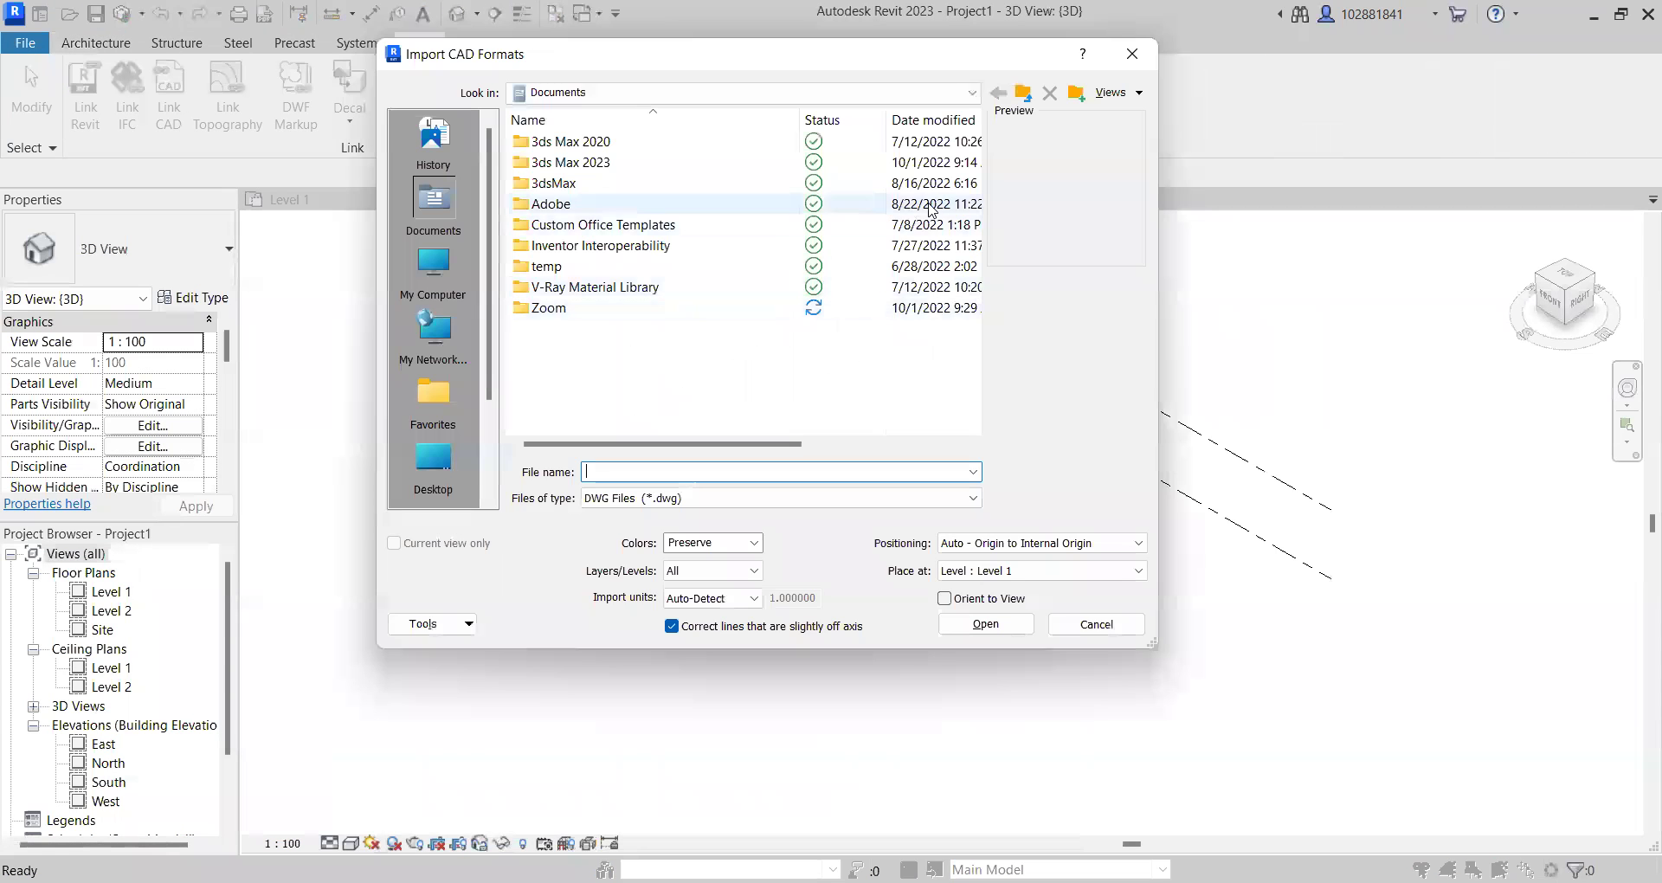
left_click(1025, 94)
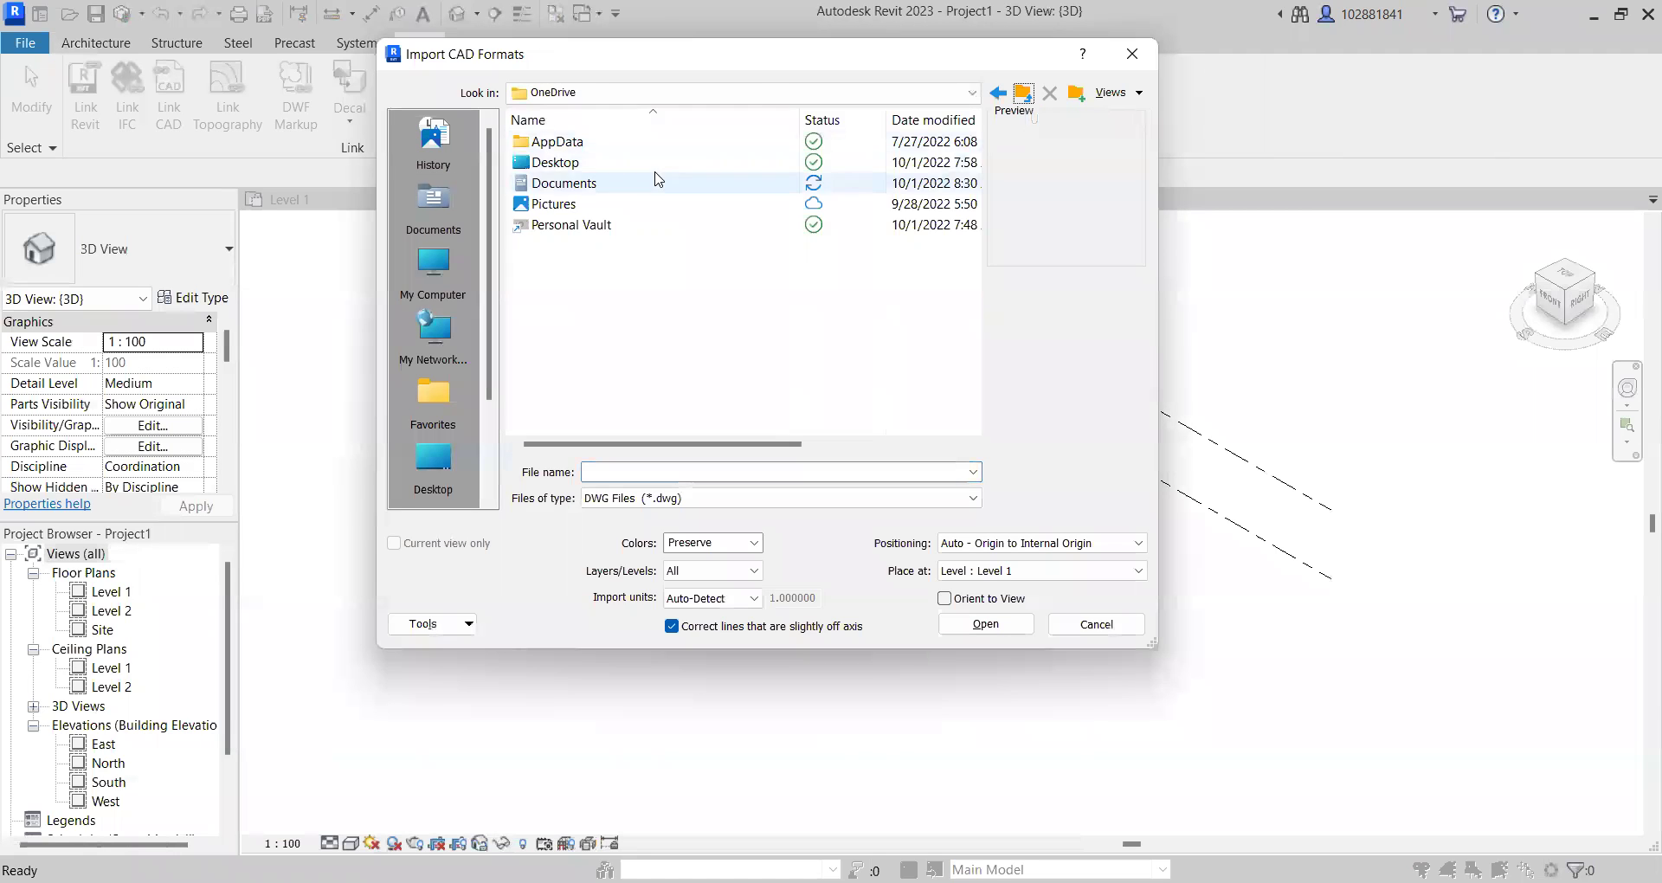
left_click(776, 92)
left_click(666, 223)
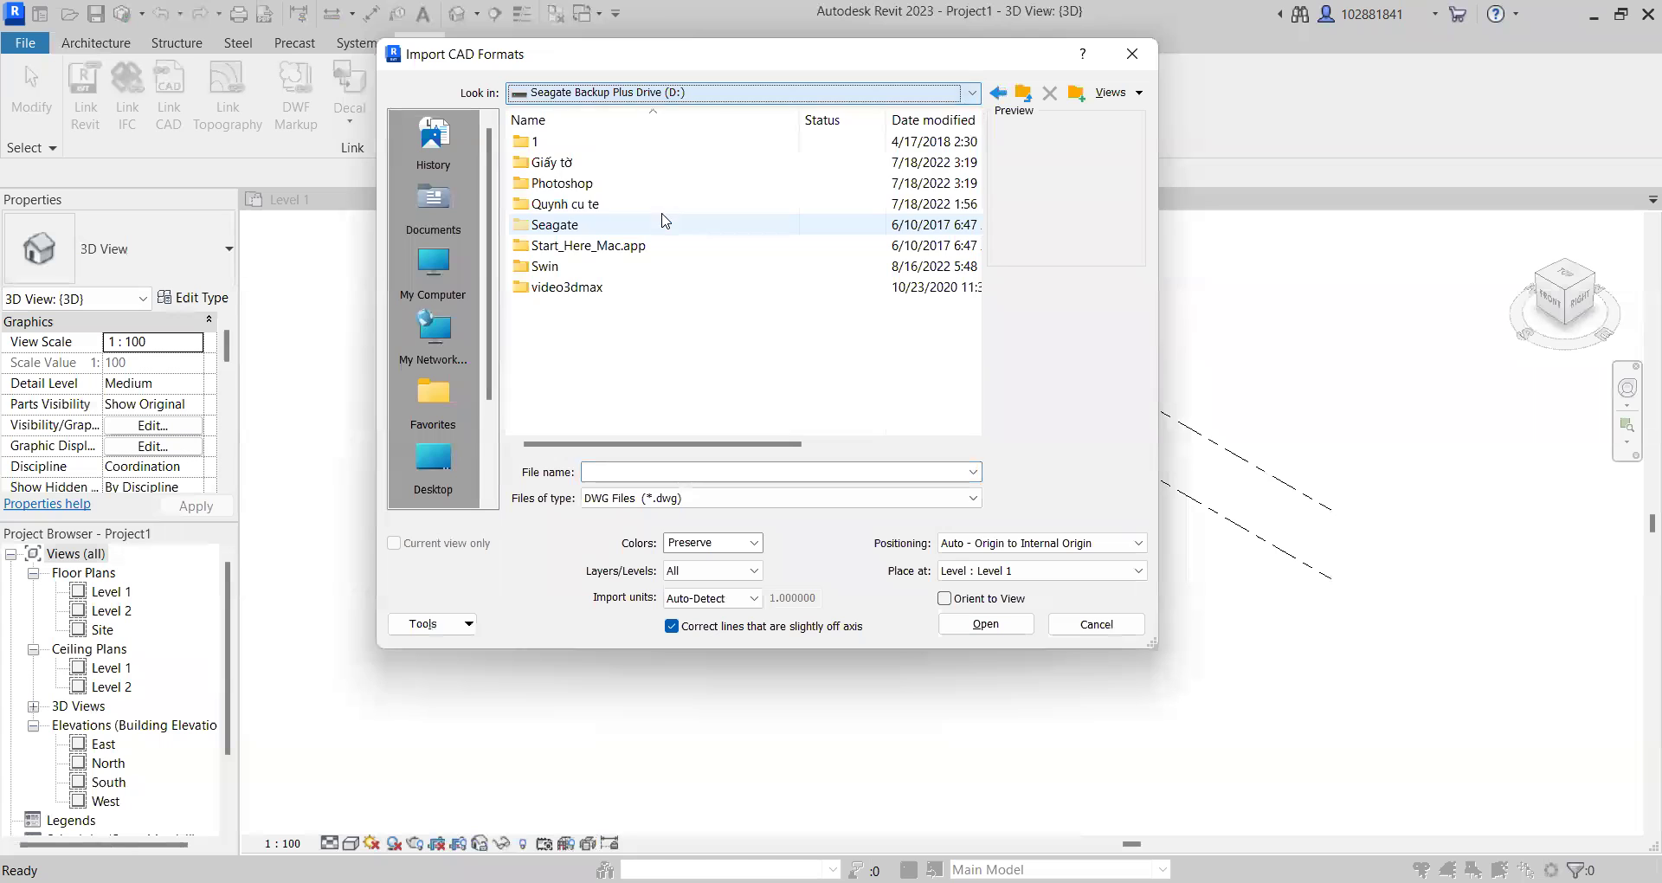
double_click(557, 267)
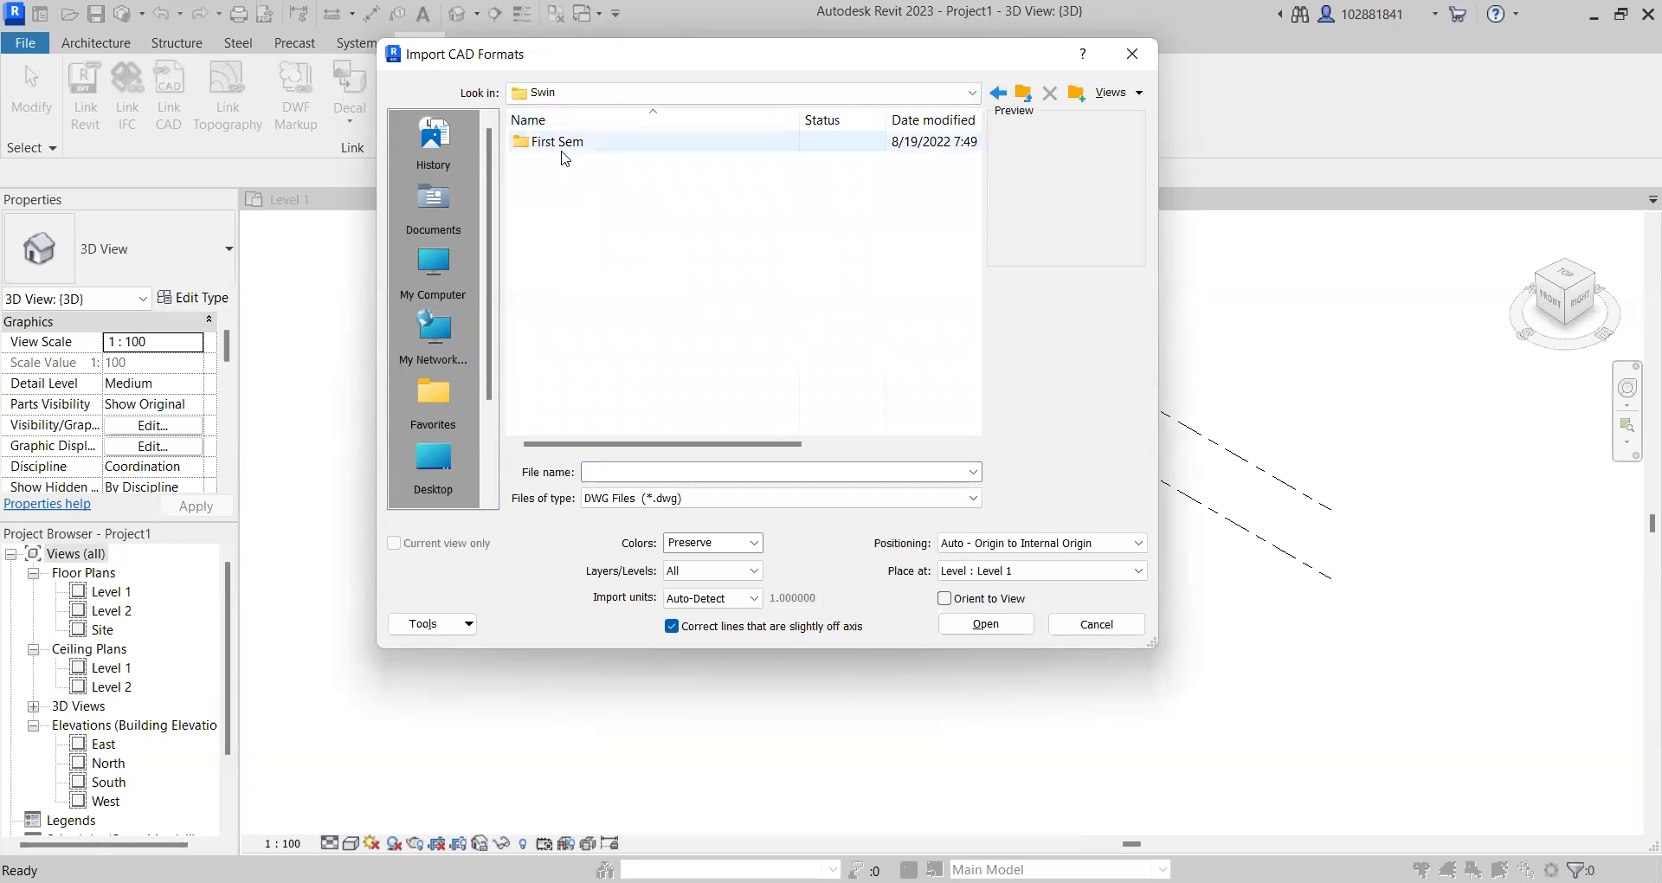
double_click(567, 143)
double_click(610, 147)
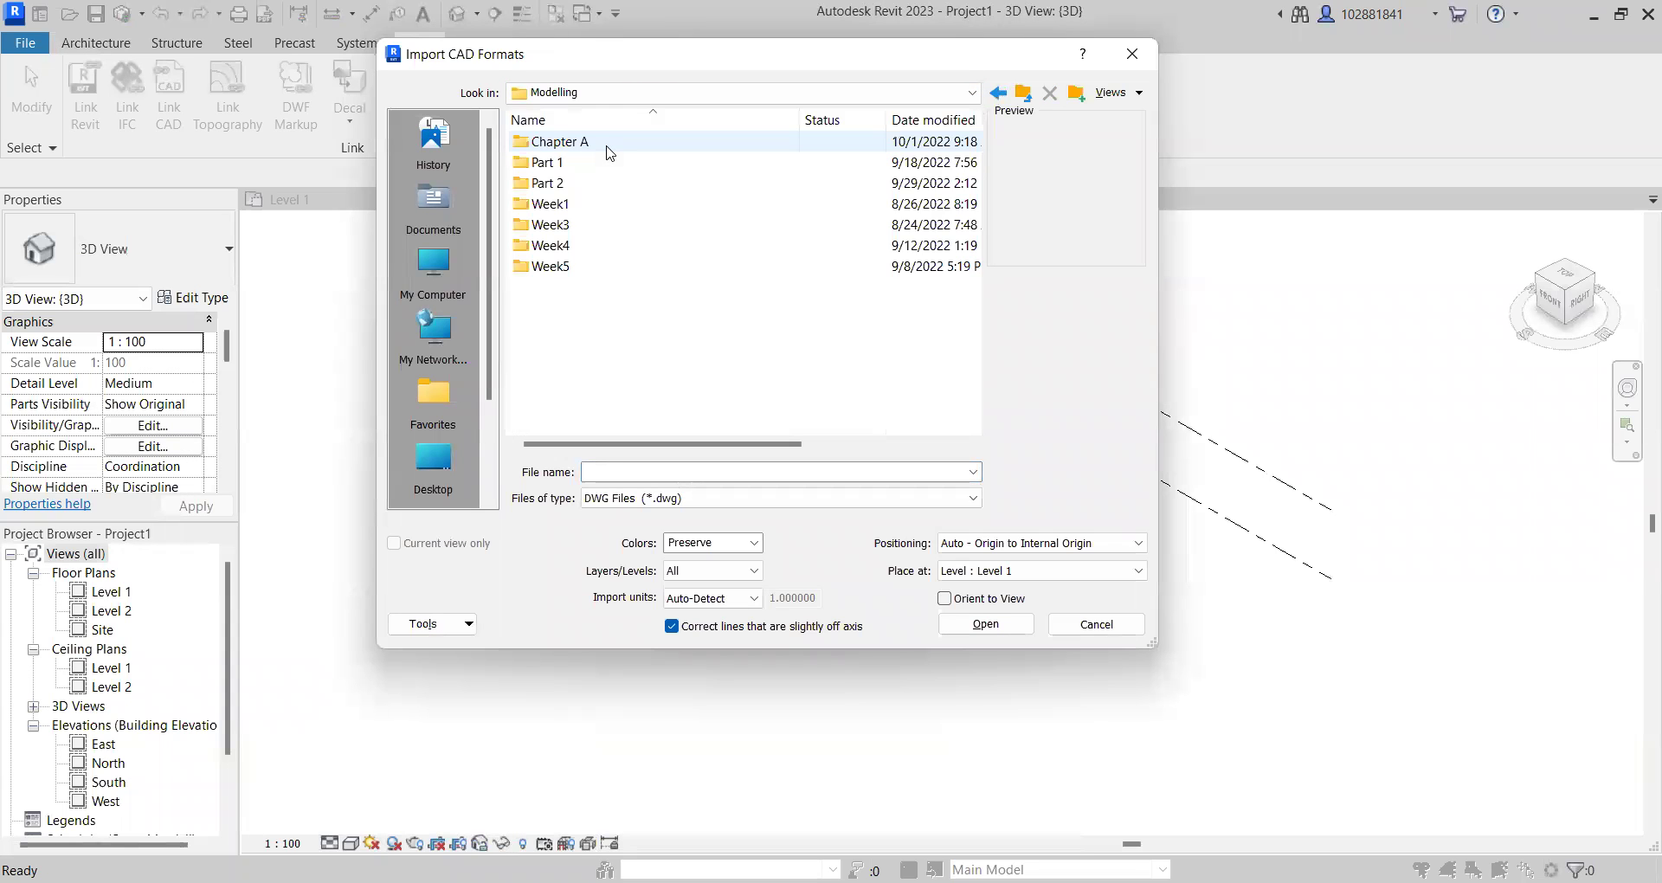
double_click(610, 148)
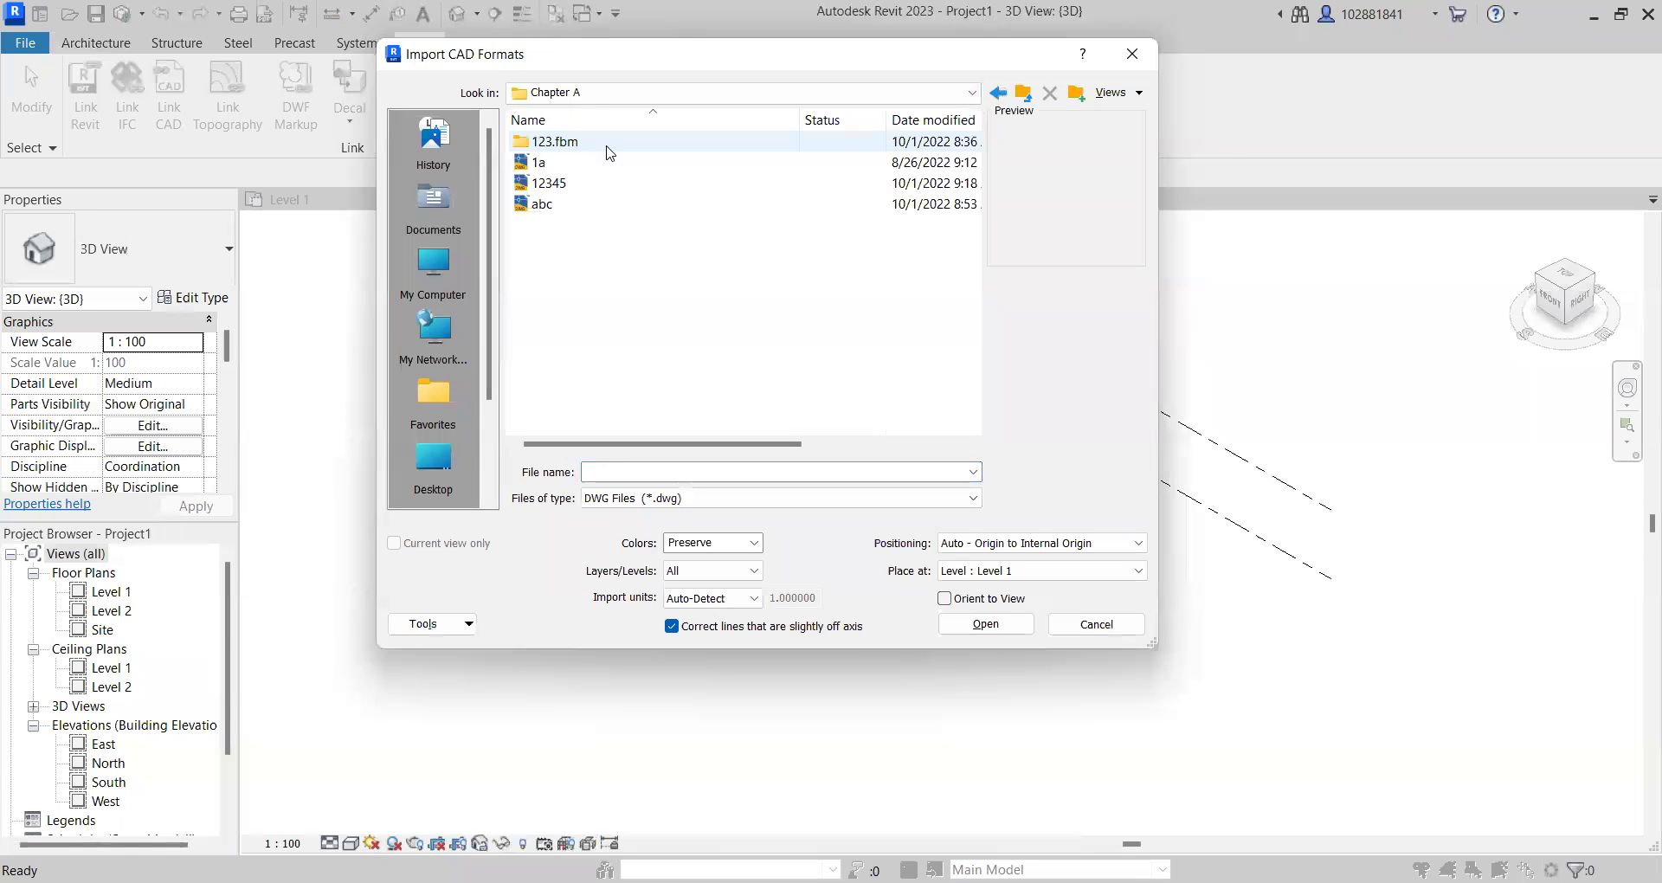
left_click(568, 188)
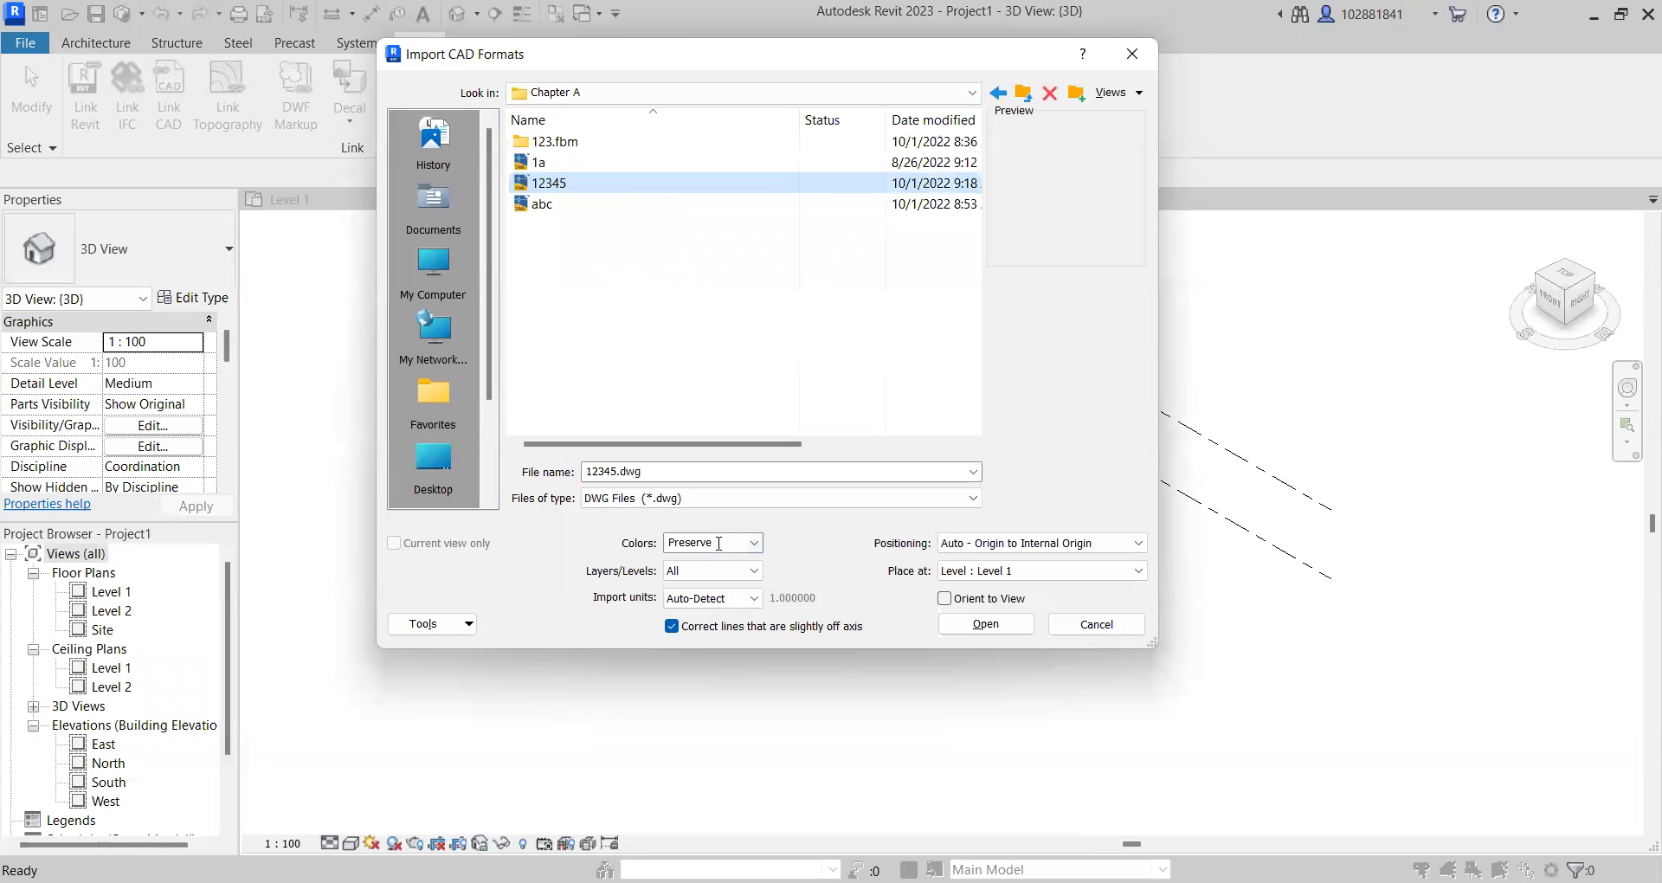
Keep import Colors on Preserve and set the Import units to meter.
left_click(756, 545)
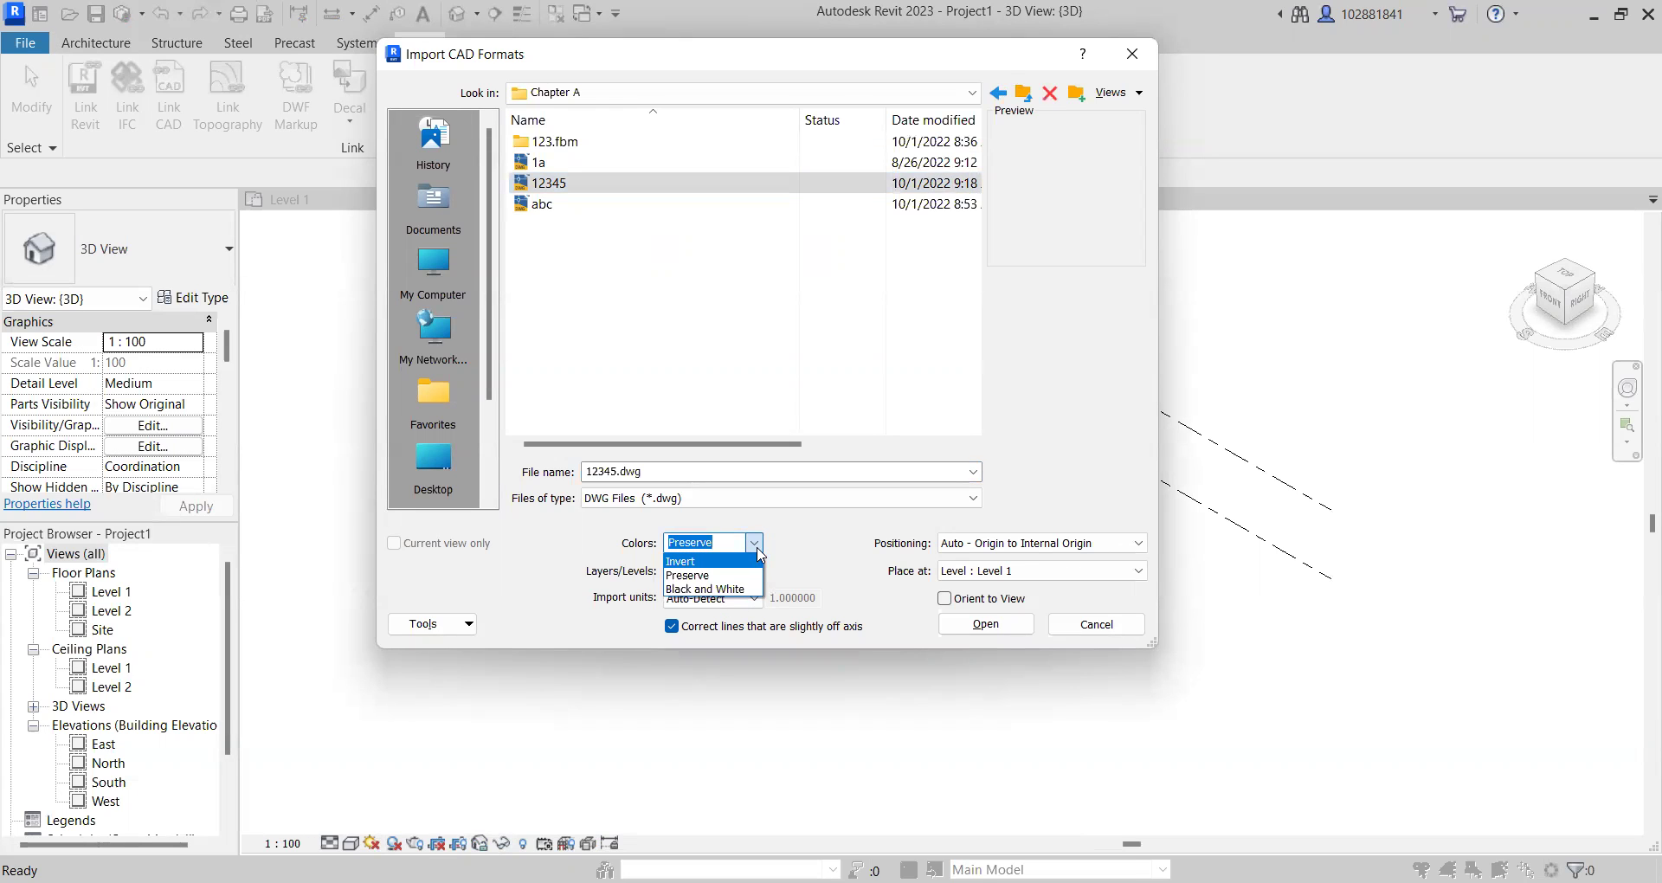
left_click(756, 545)
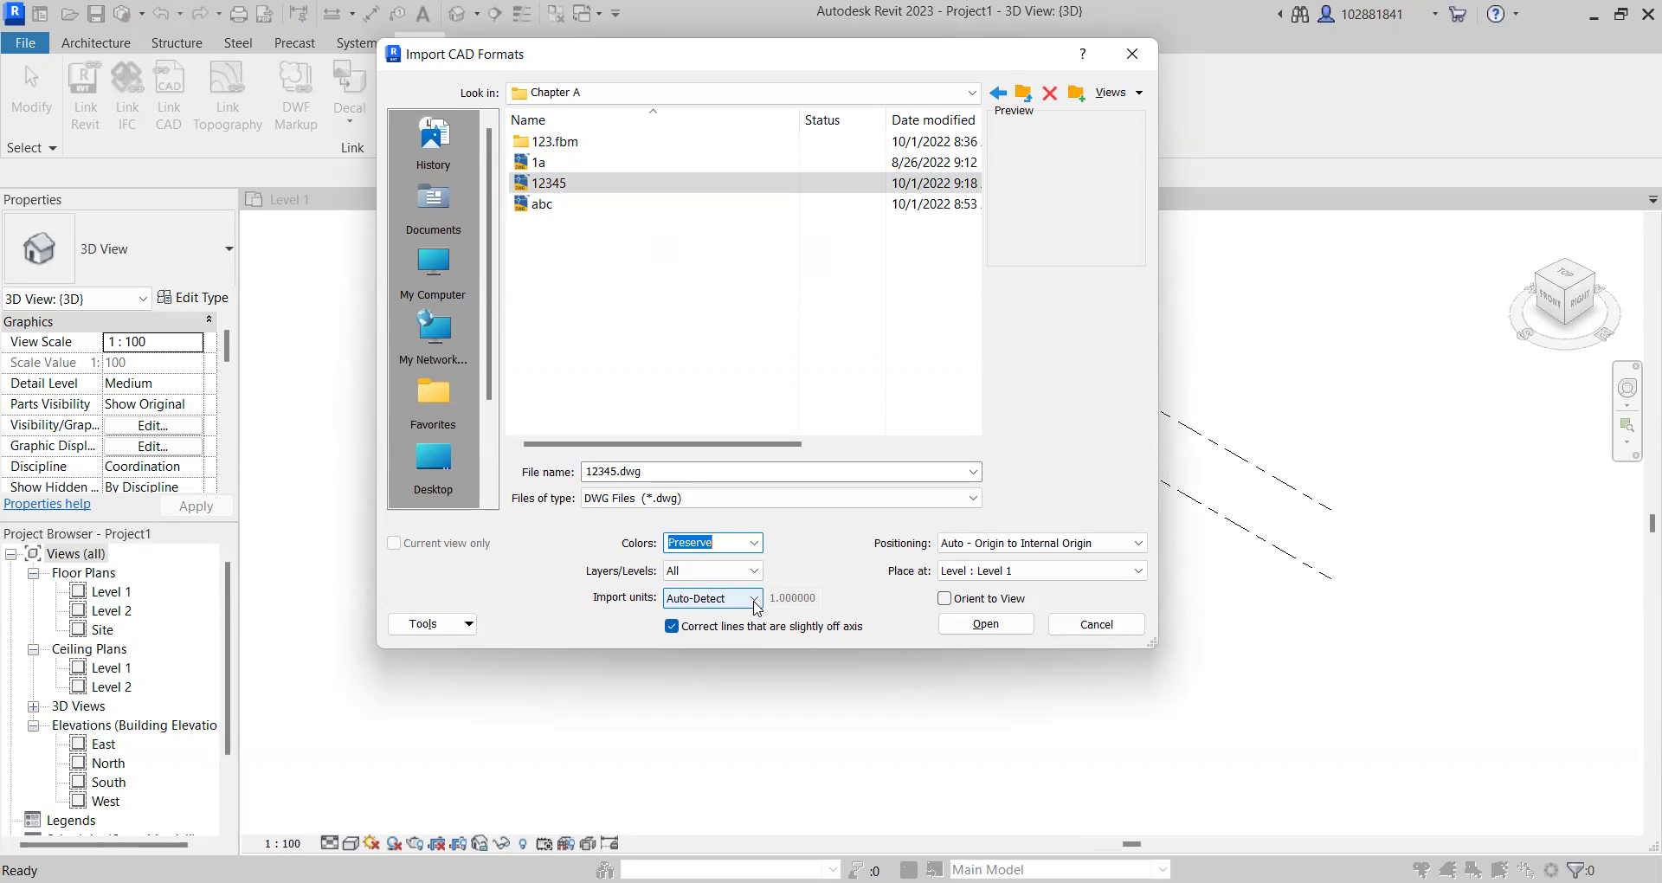
left_click(755, 603)
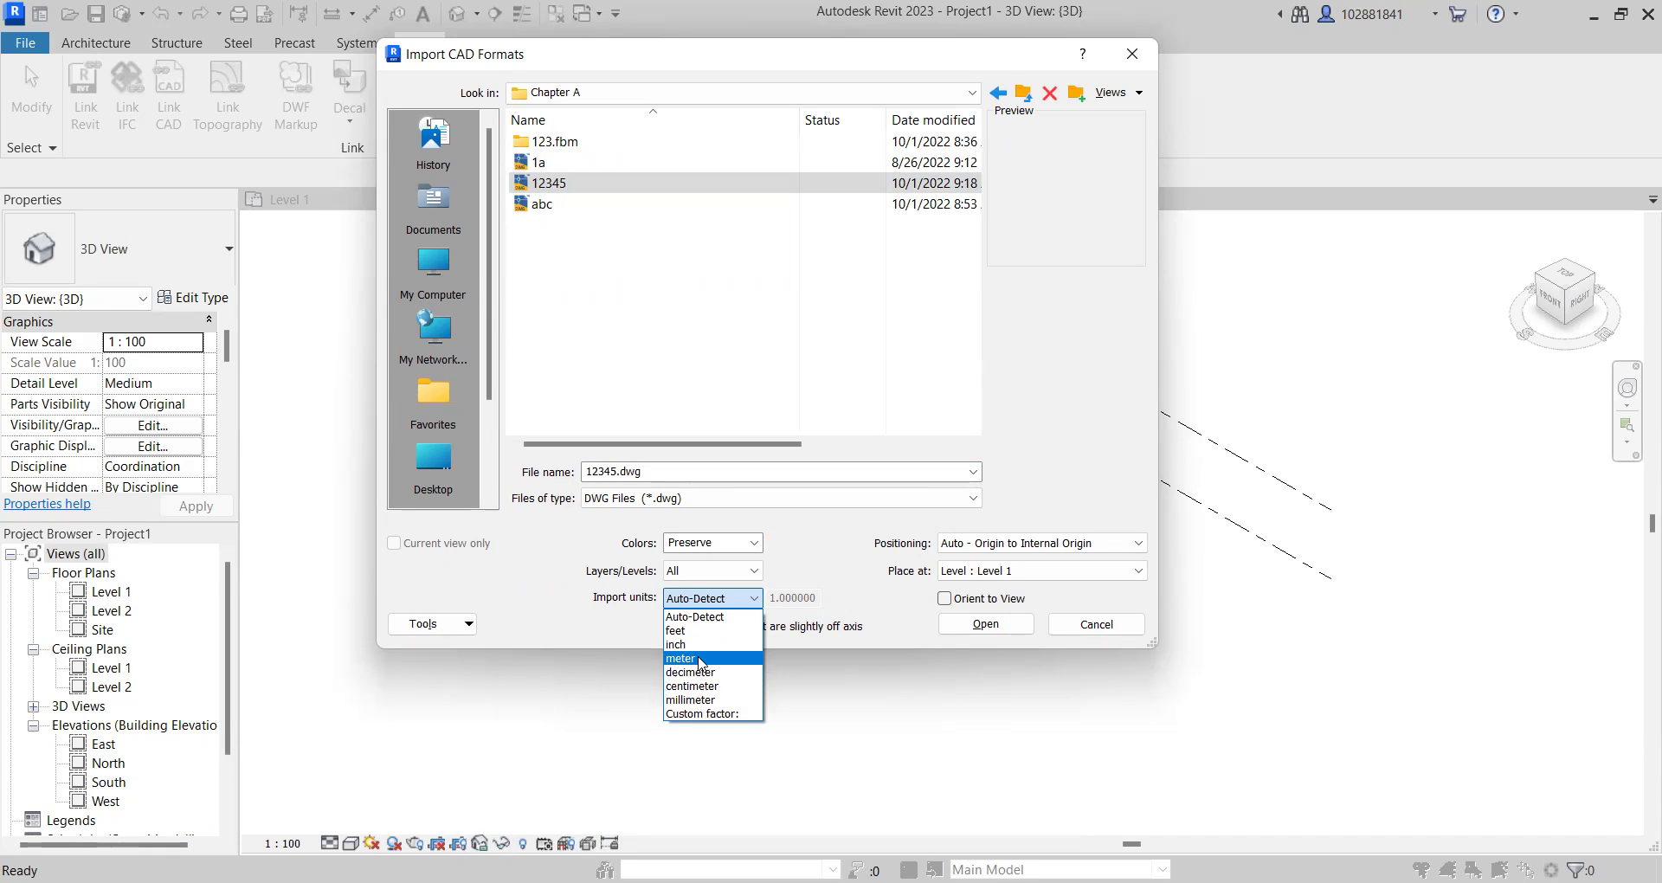
left_click(702, 660)
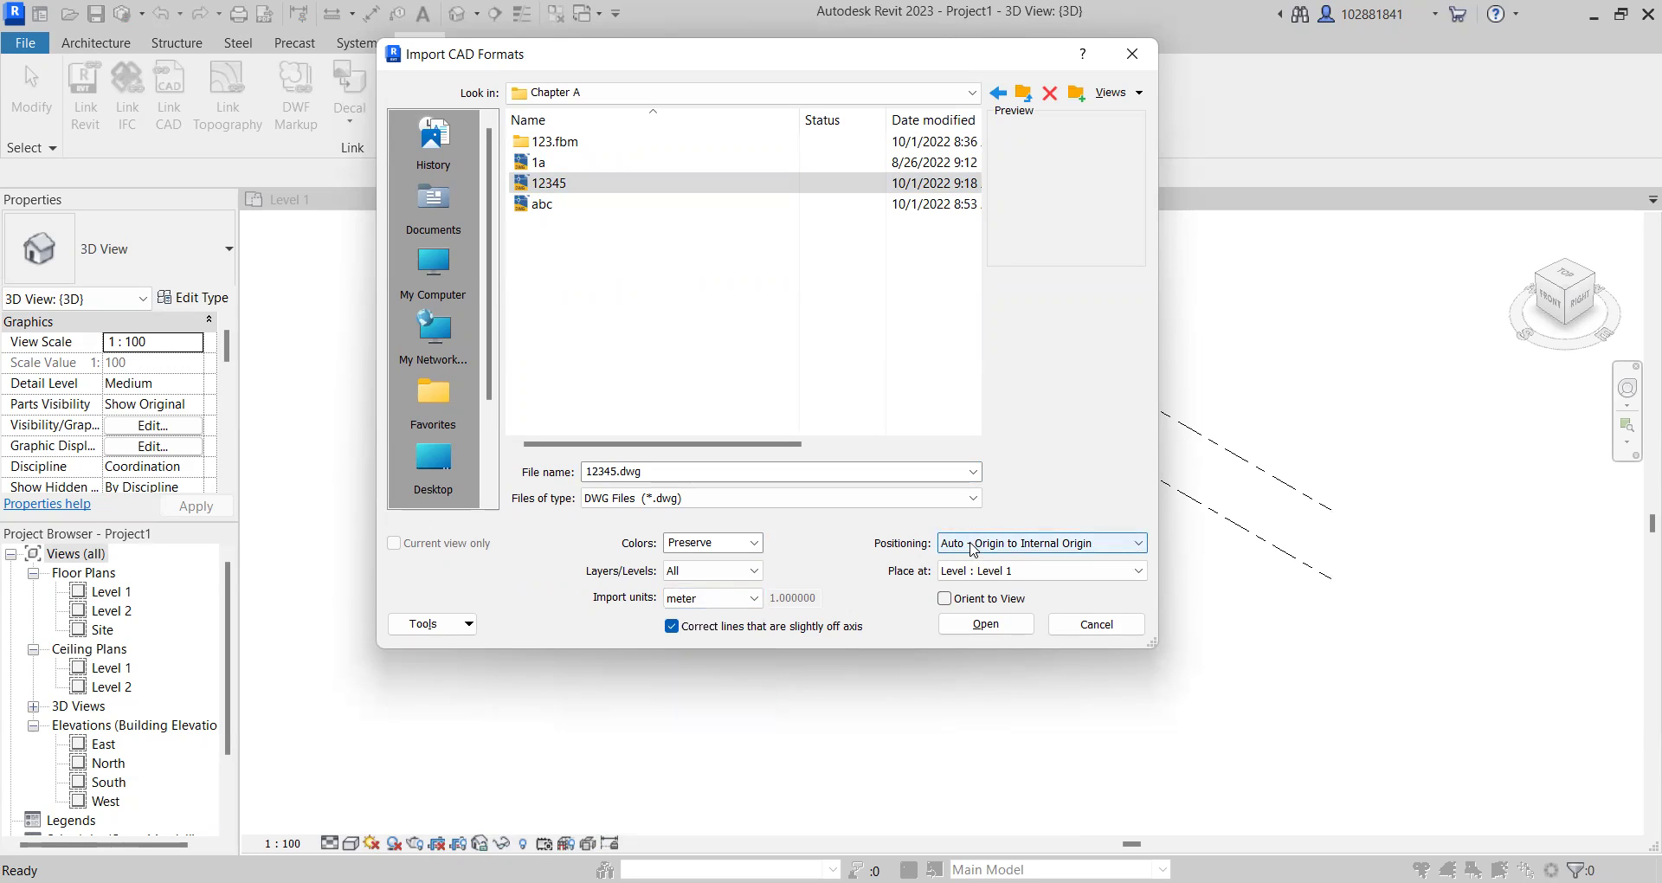
left_click(973, 550)
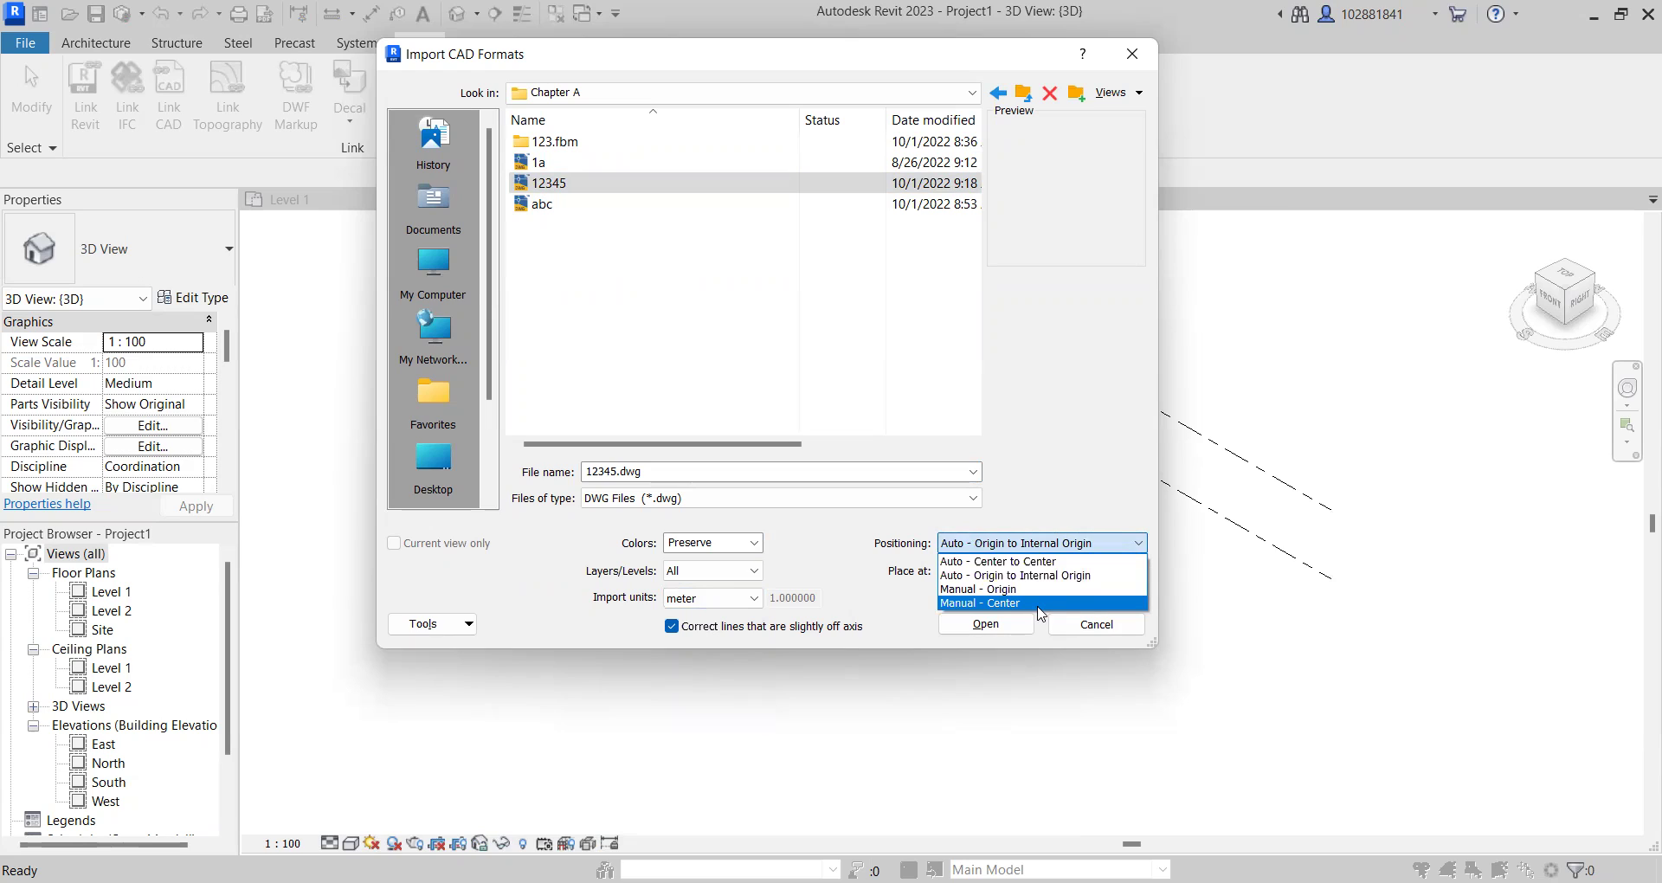
Set positioning to Manual - Center, placed on Level 1, with Orient to View enabled.
left_click(1019, 603)
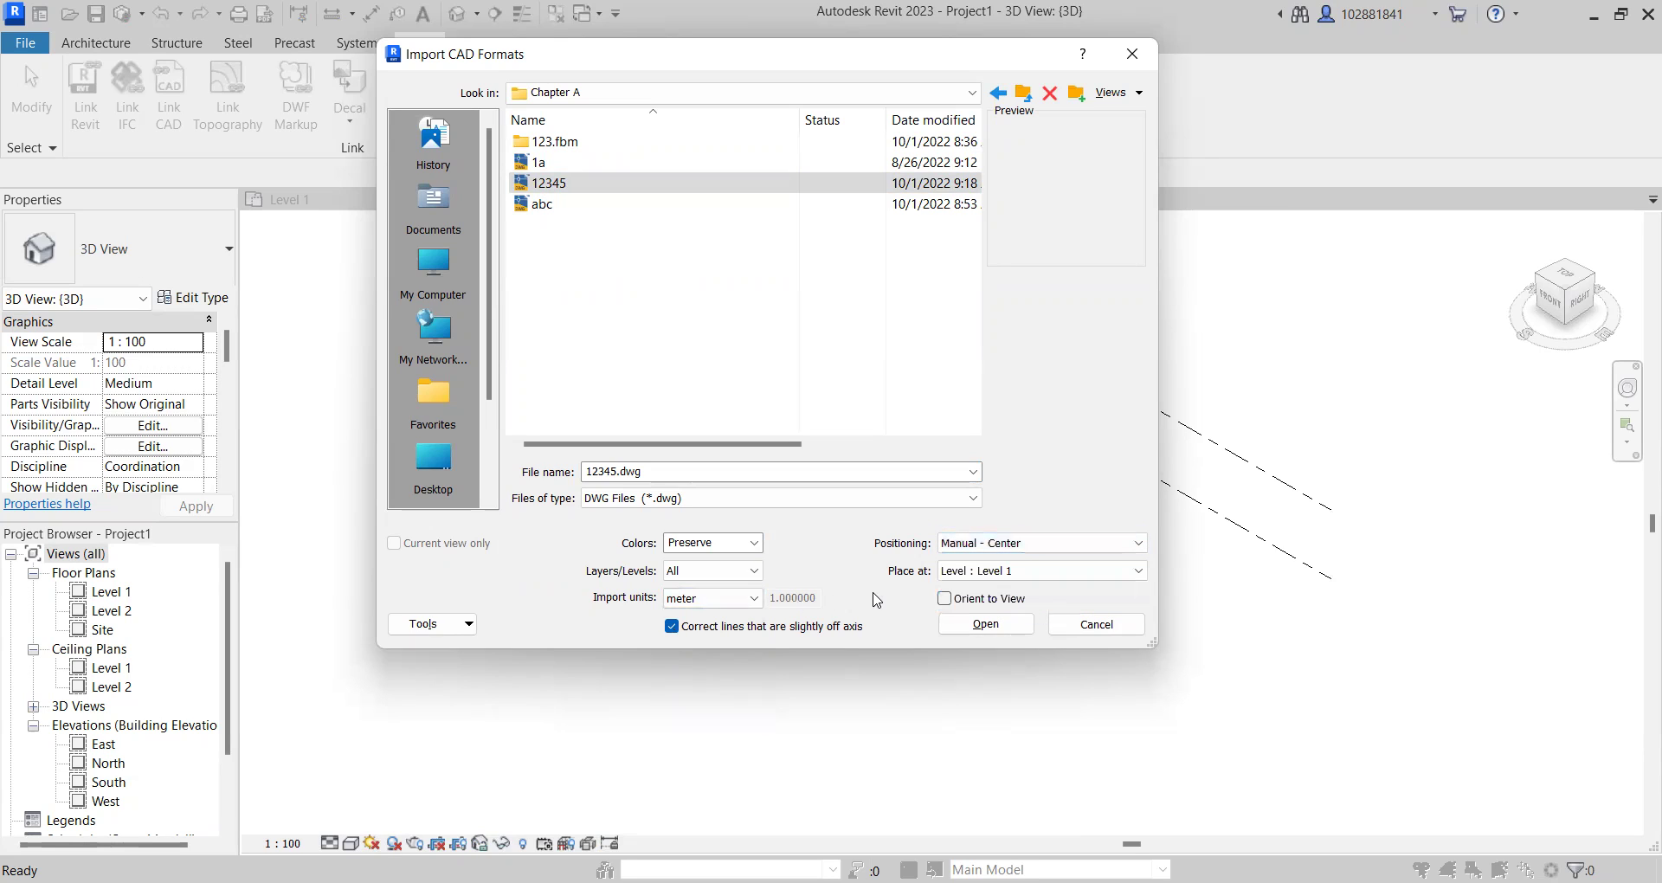
left_click(1093, 575)
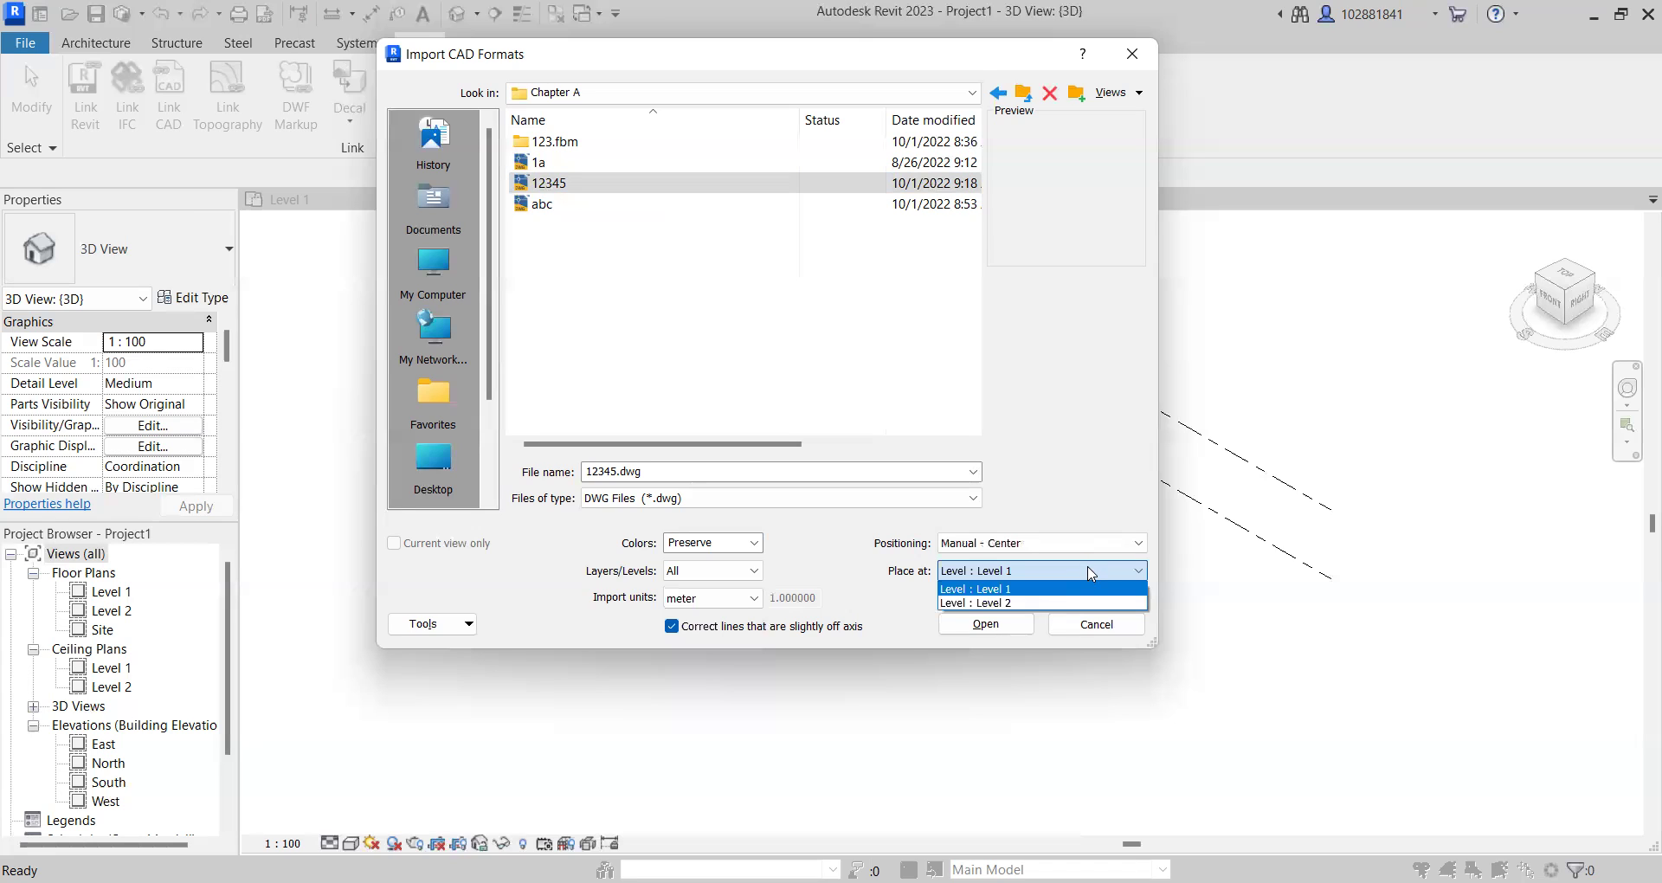
left_click(1091, 589)
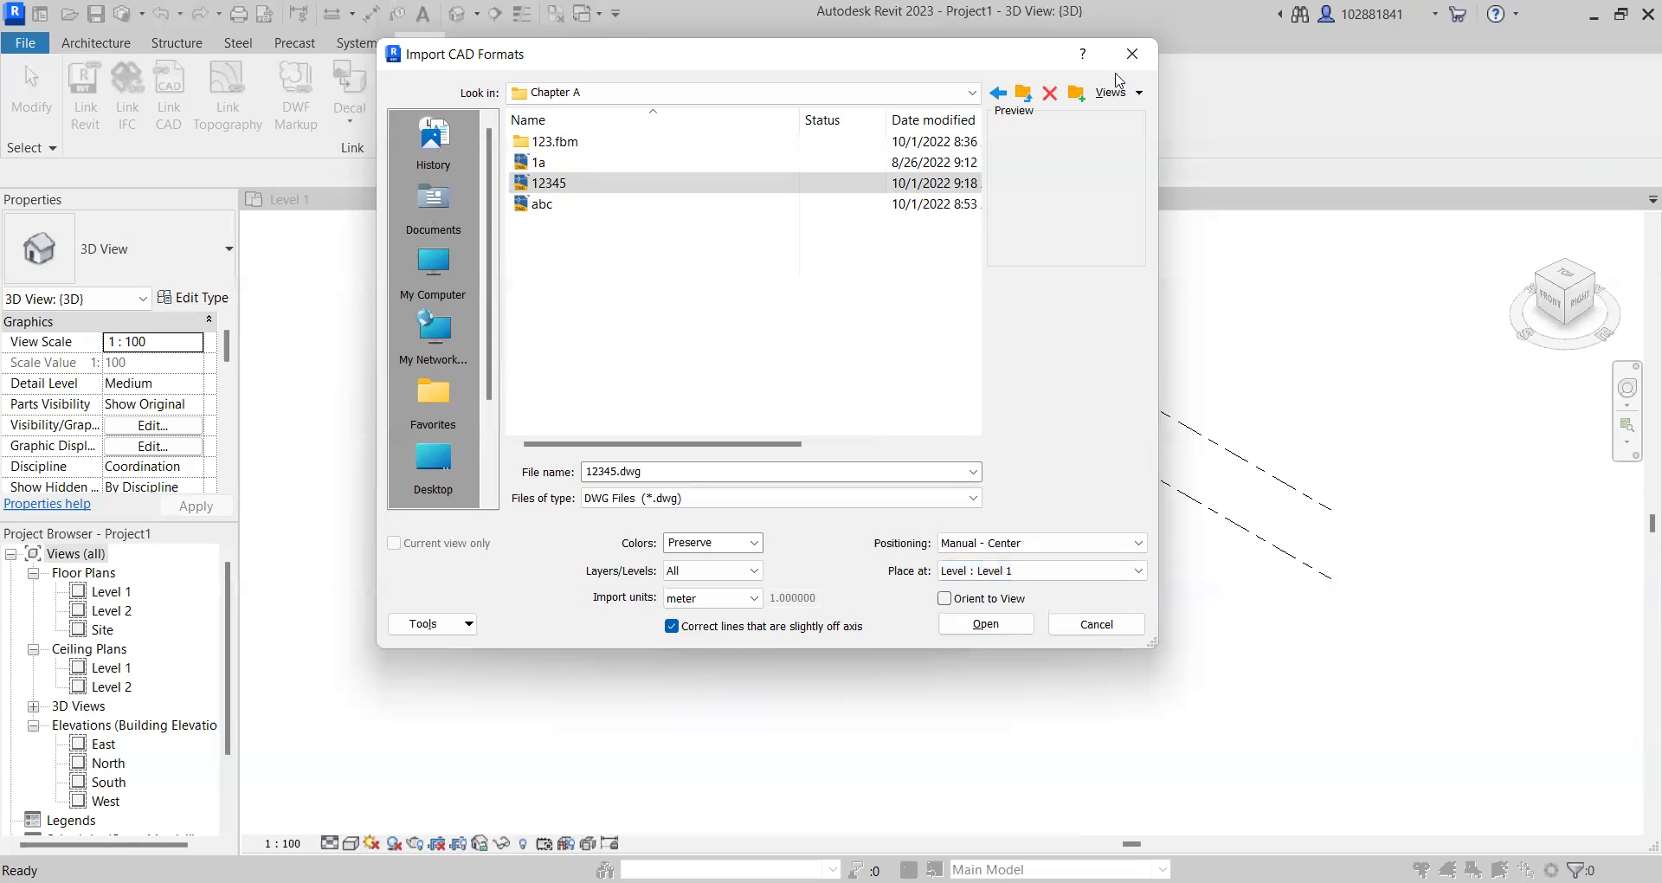
left_click_drag(597, 54, 1119, 79)
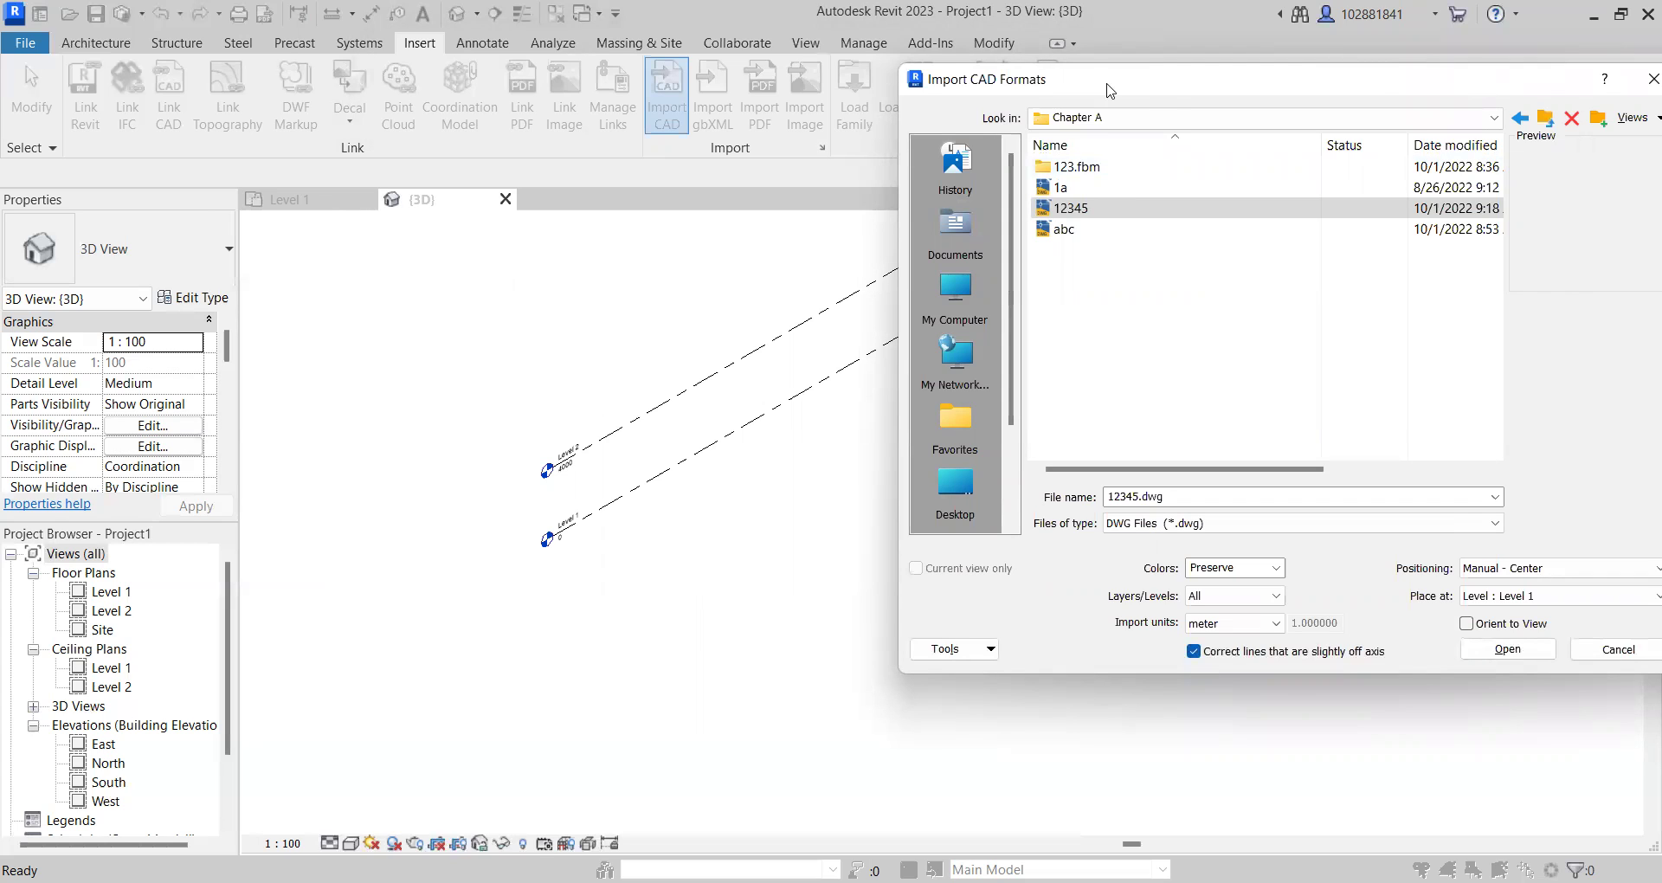
left_click_drag(1109, 90, 735, 96)
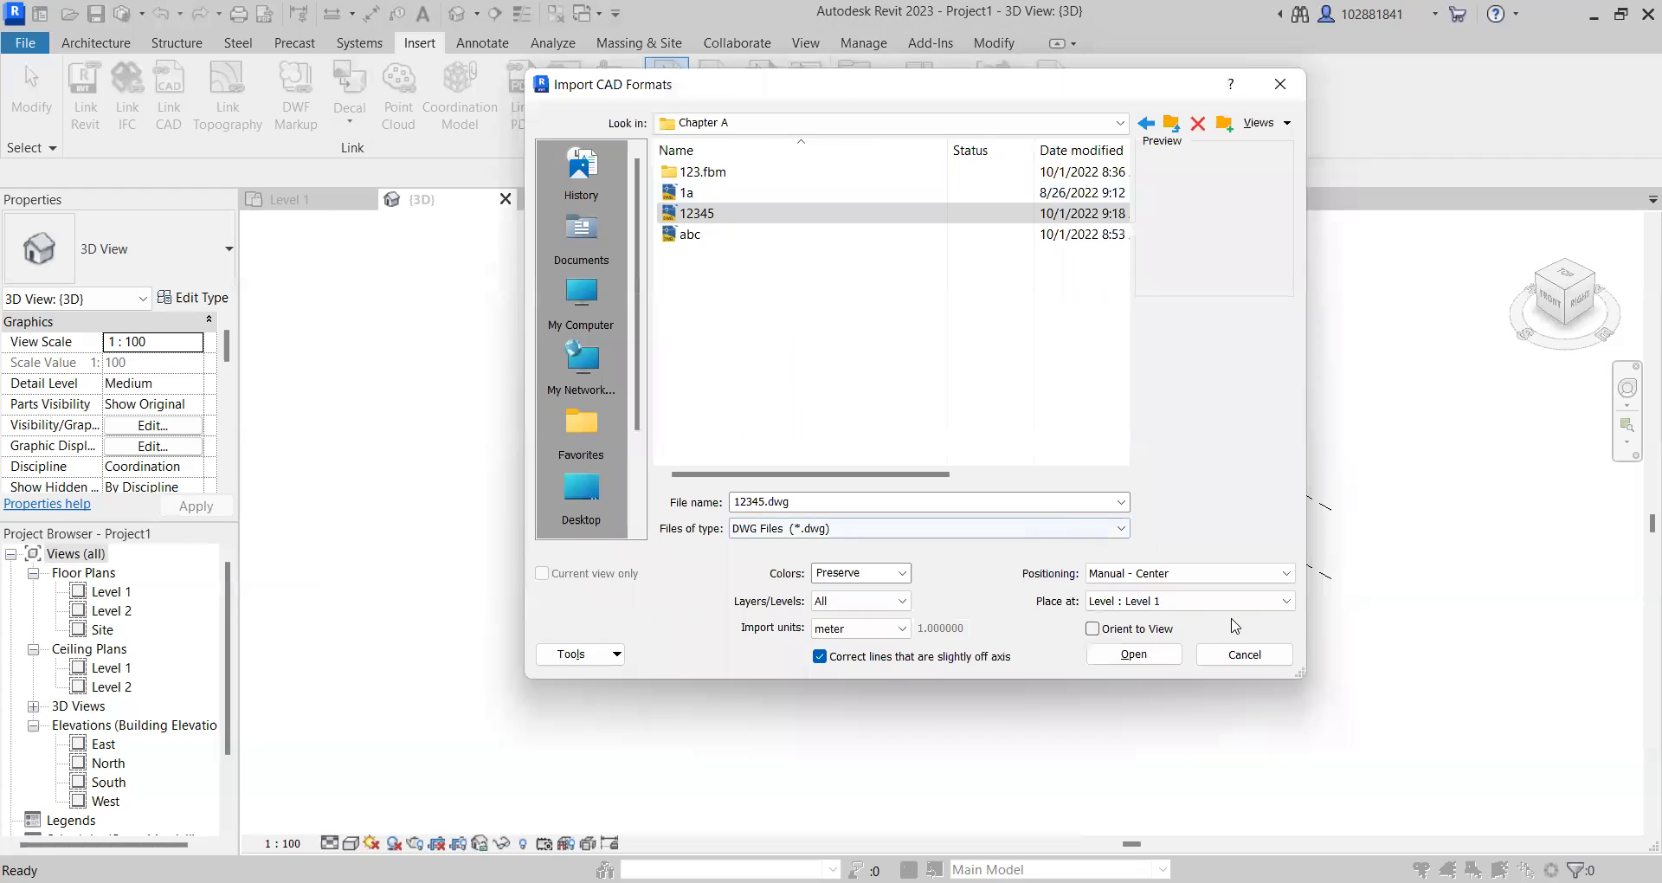
left_click(1229, 604)
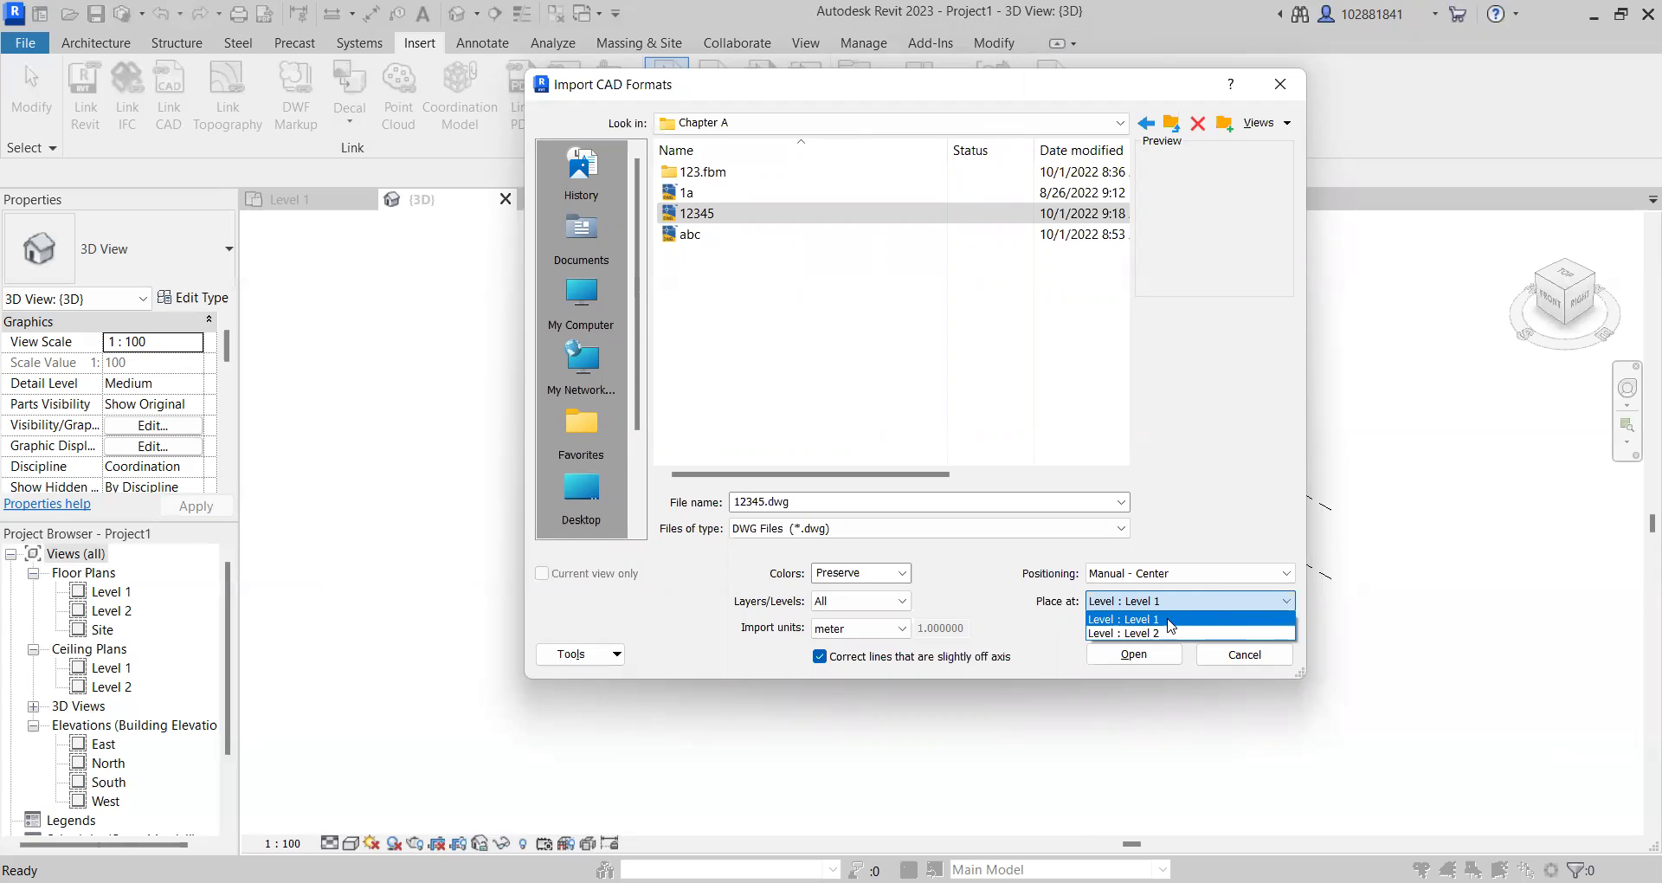
left_click(1168, 620)
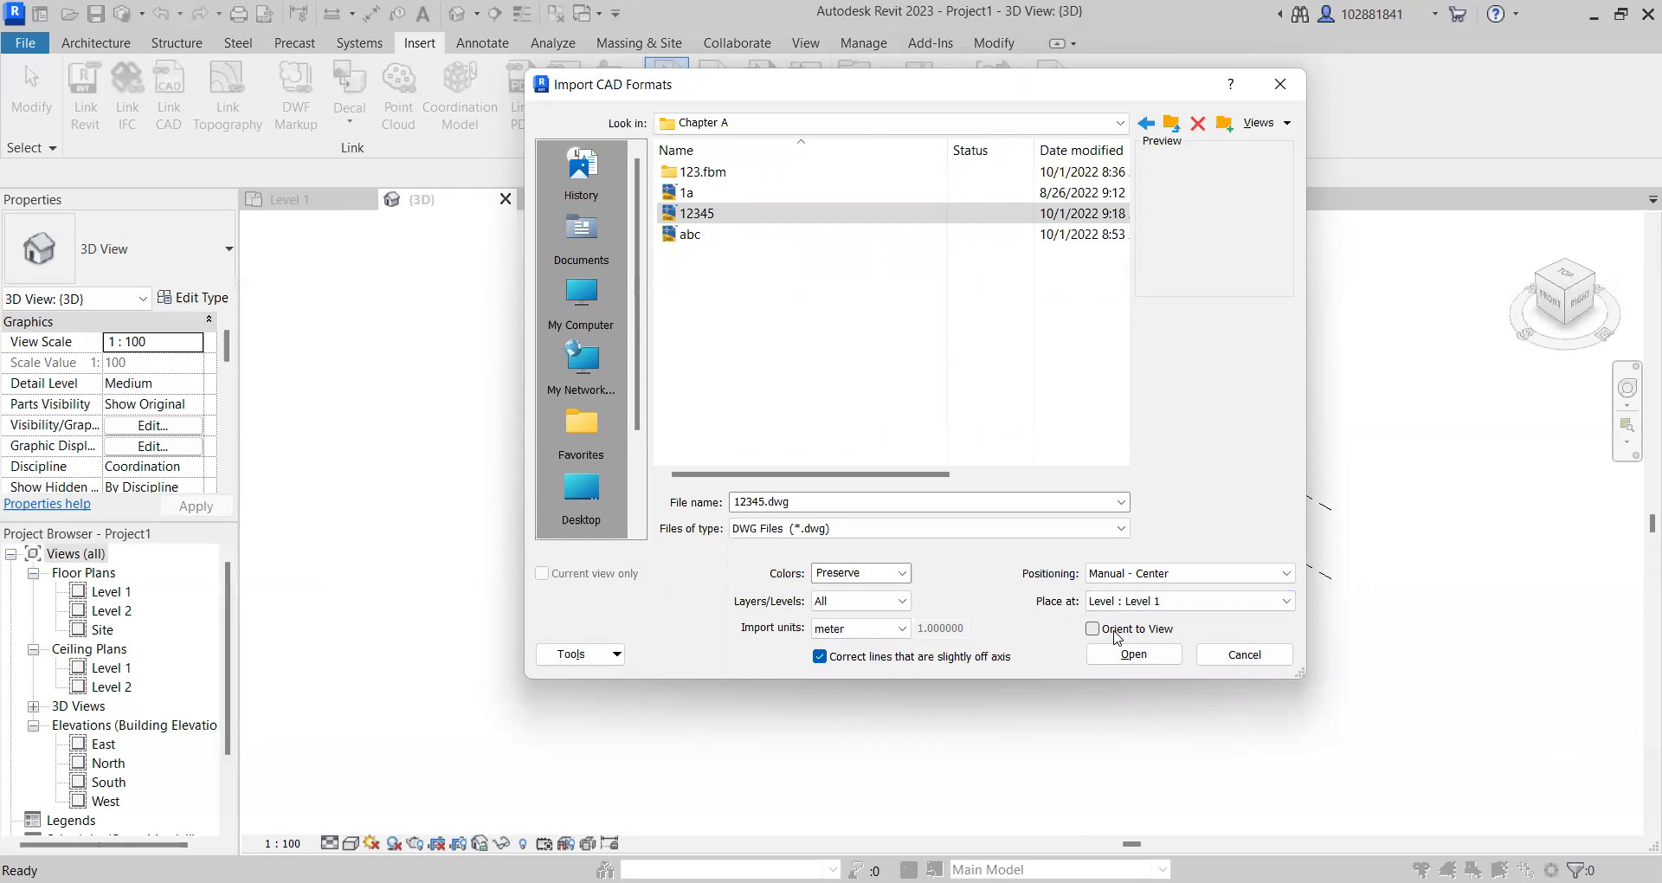
left_click(1116, 630)
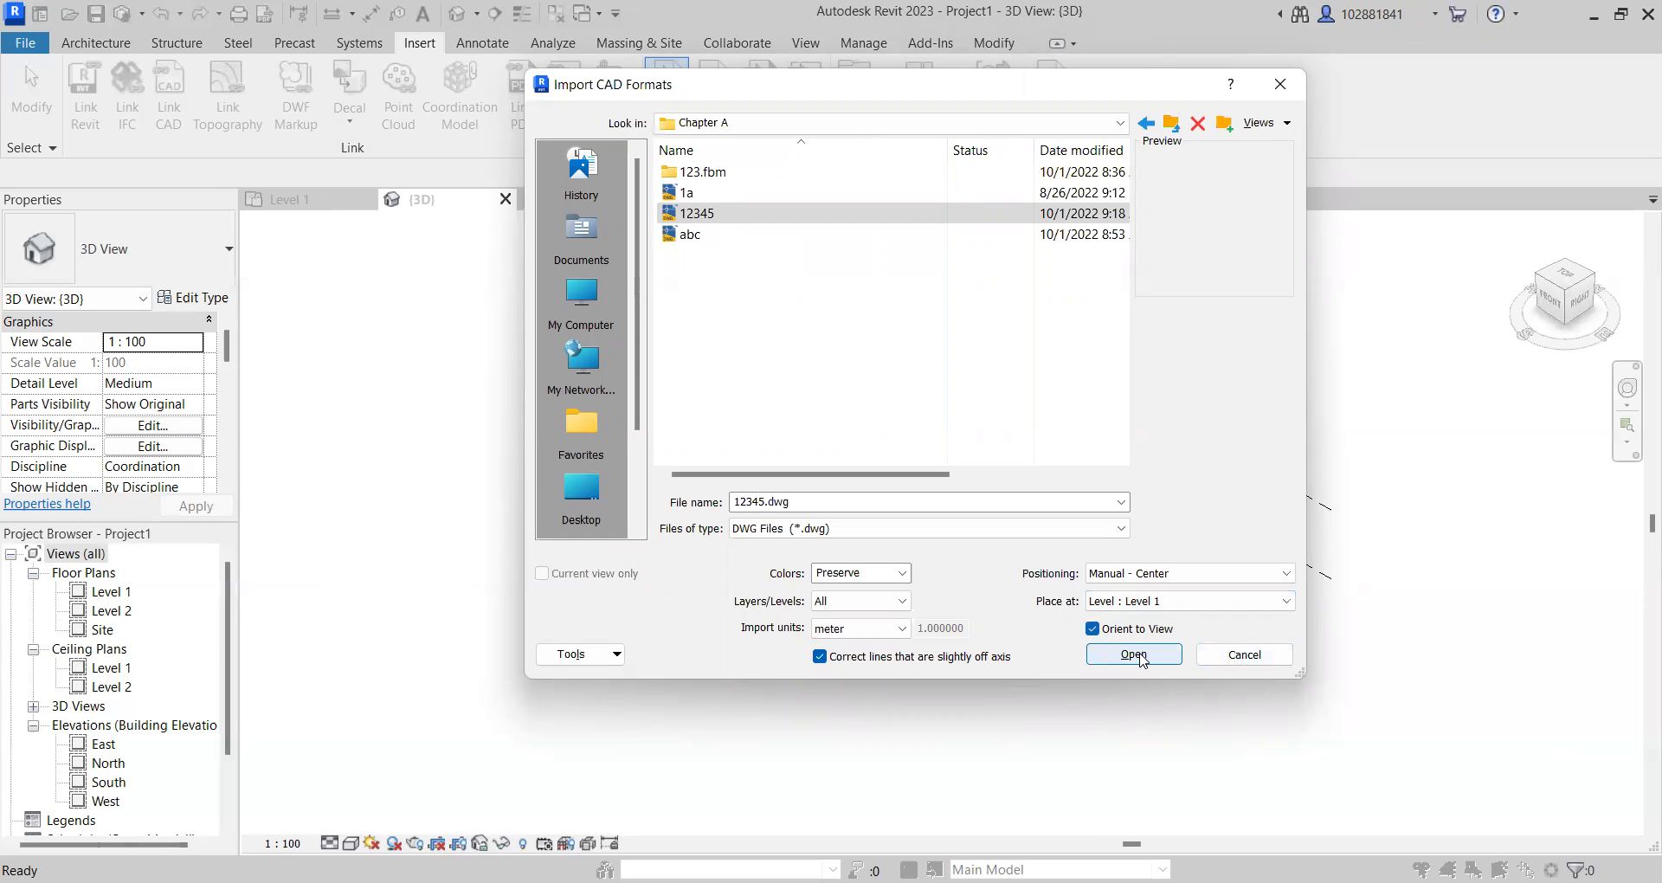
Confirm the import settings with Enter to load the 12345.dwg wireframe preview.
key("Return")
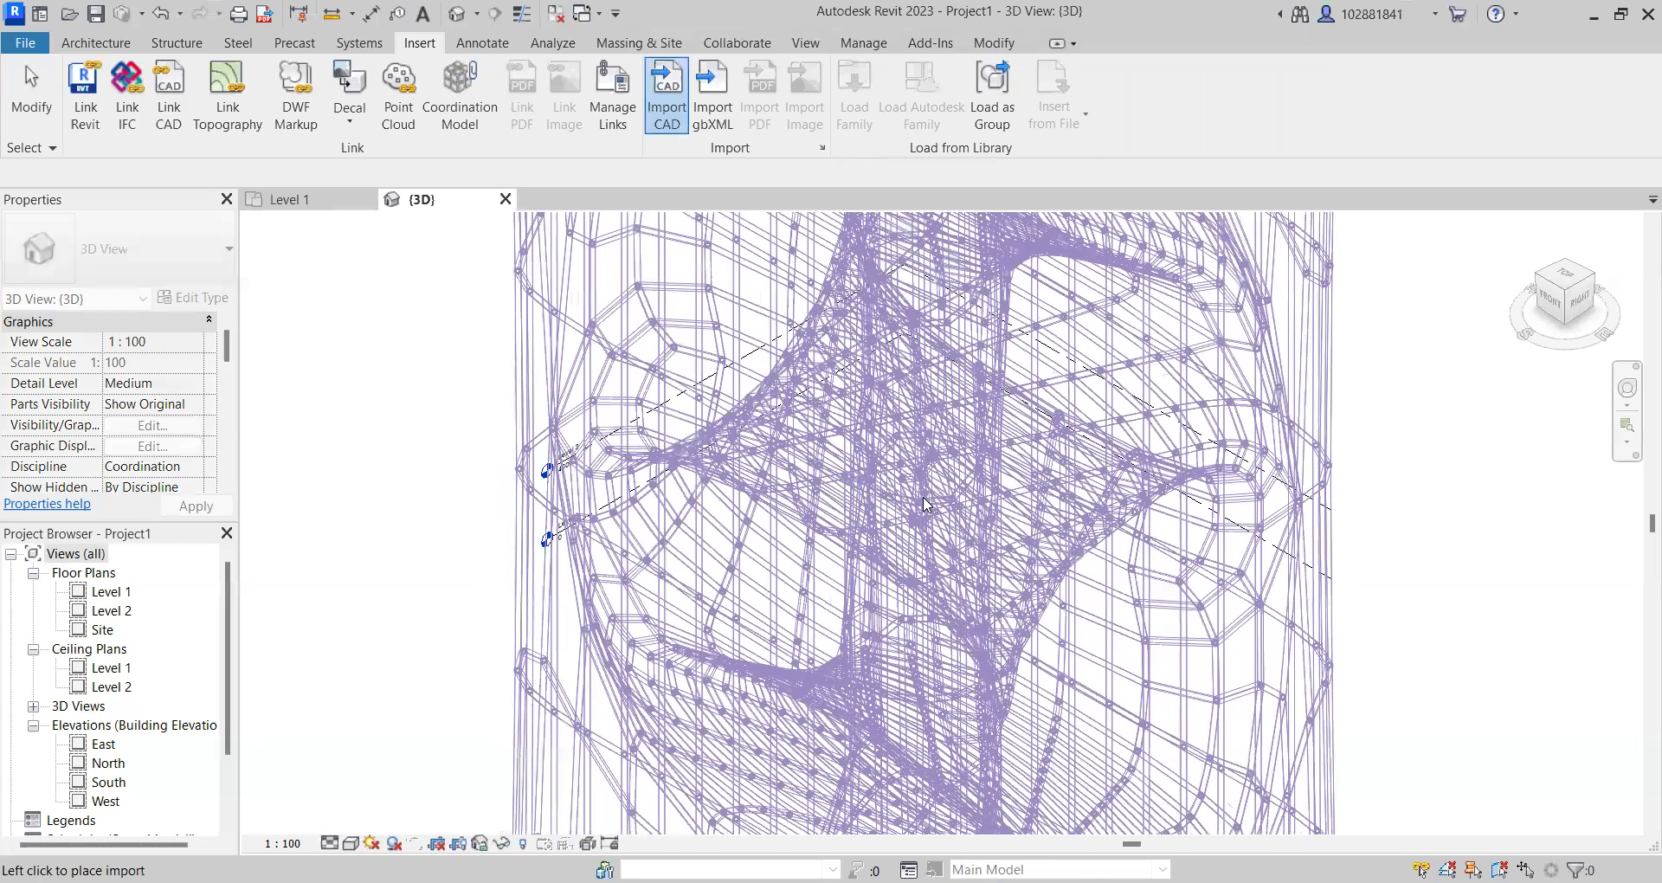
Place the 12345.dwg wireframe in the 3D view and recentre it on screen.
scroll(925, 503, "down", 5)
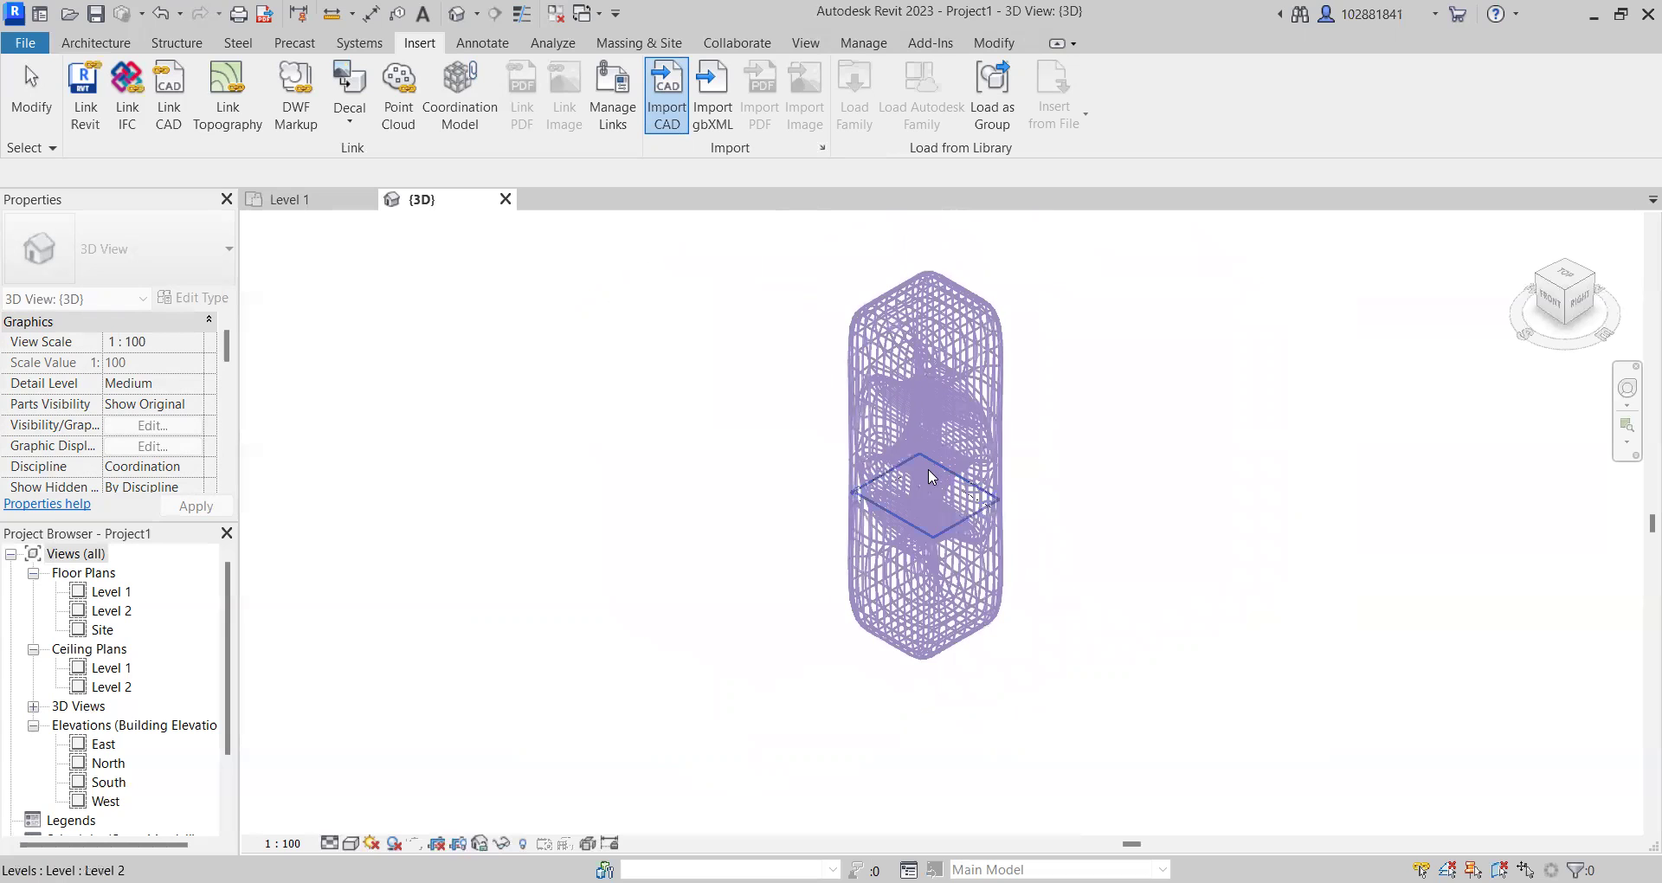
left_click(933, 479)
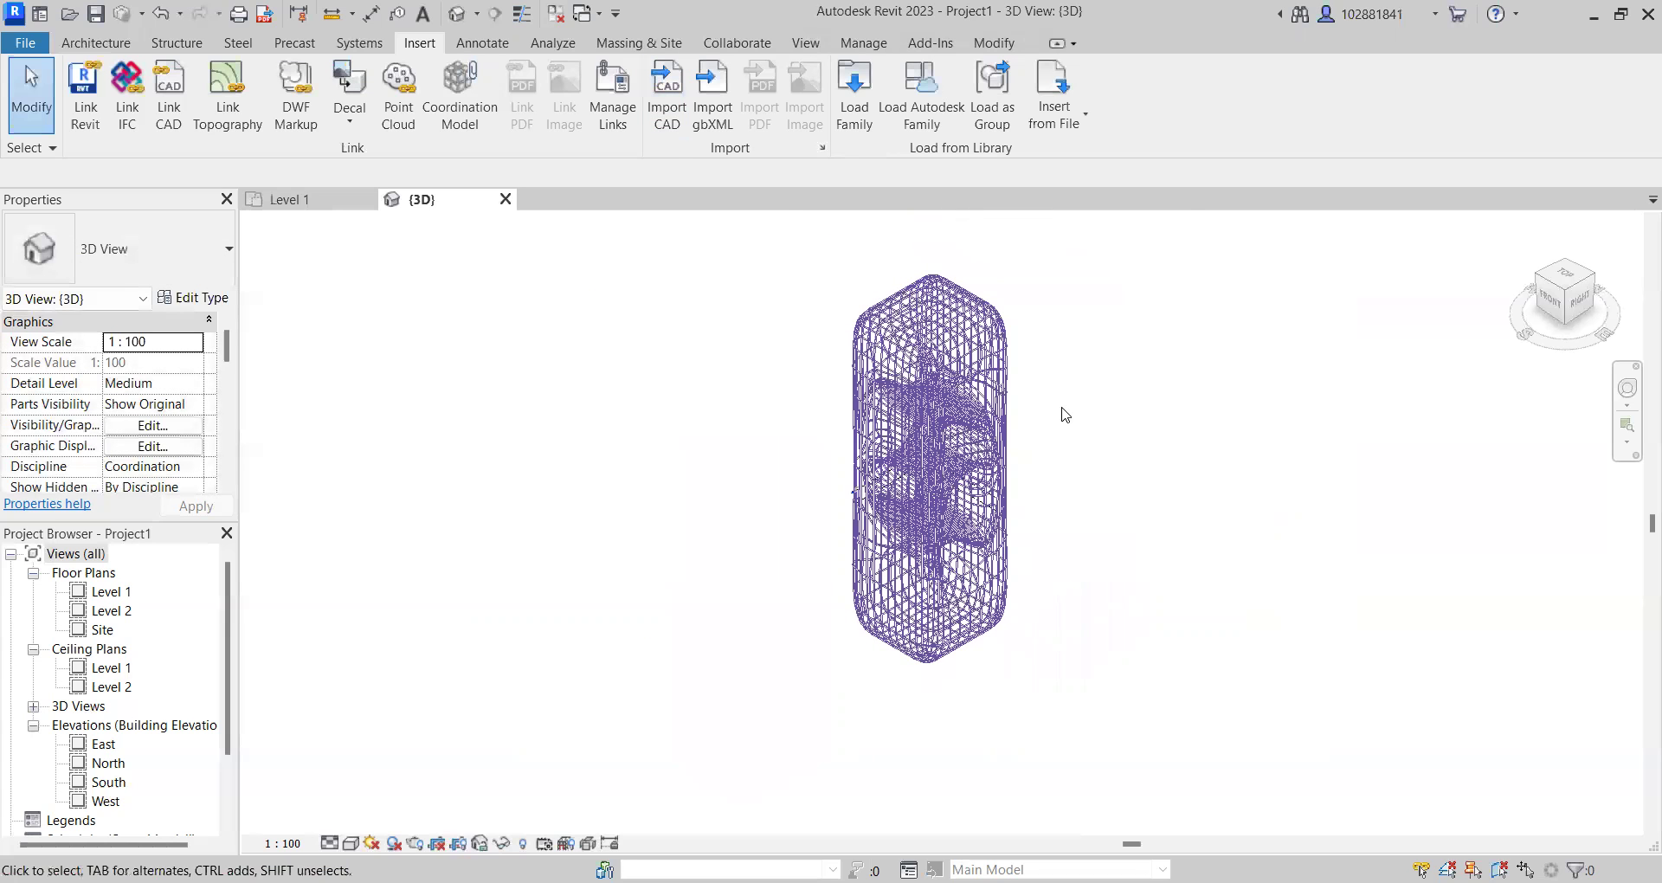
scroll(1067, 409, "up", 3)
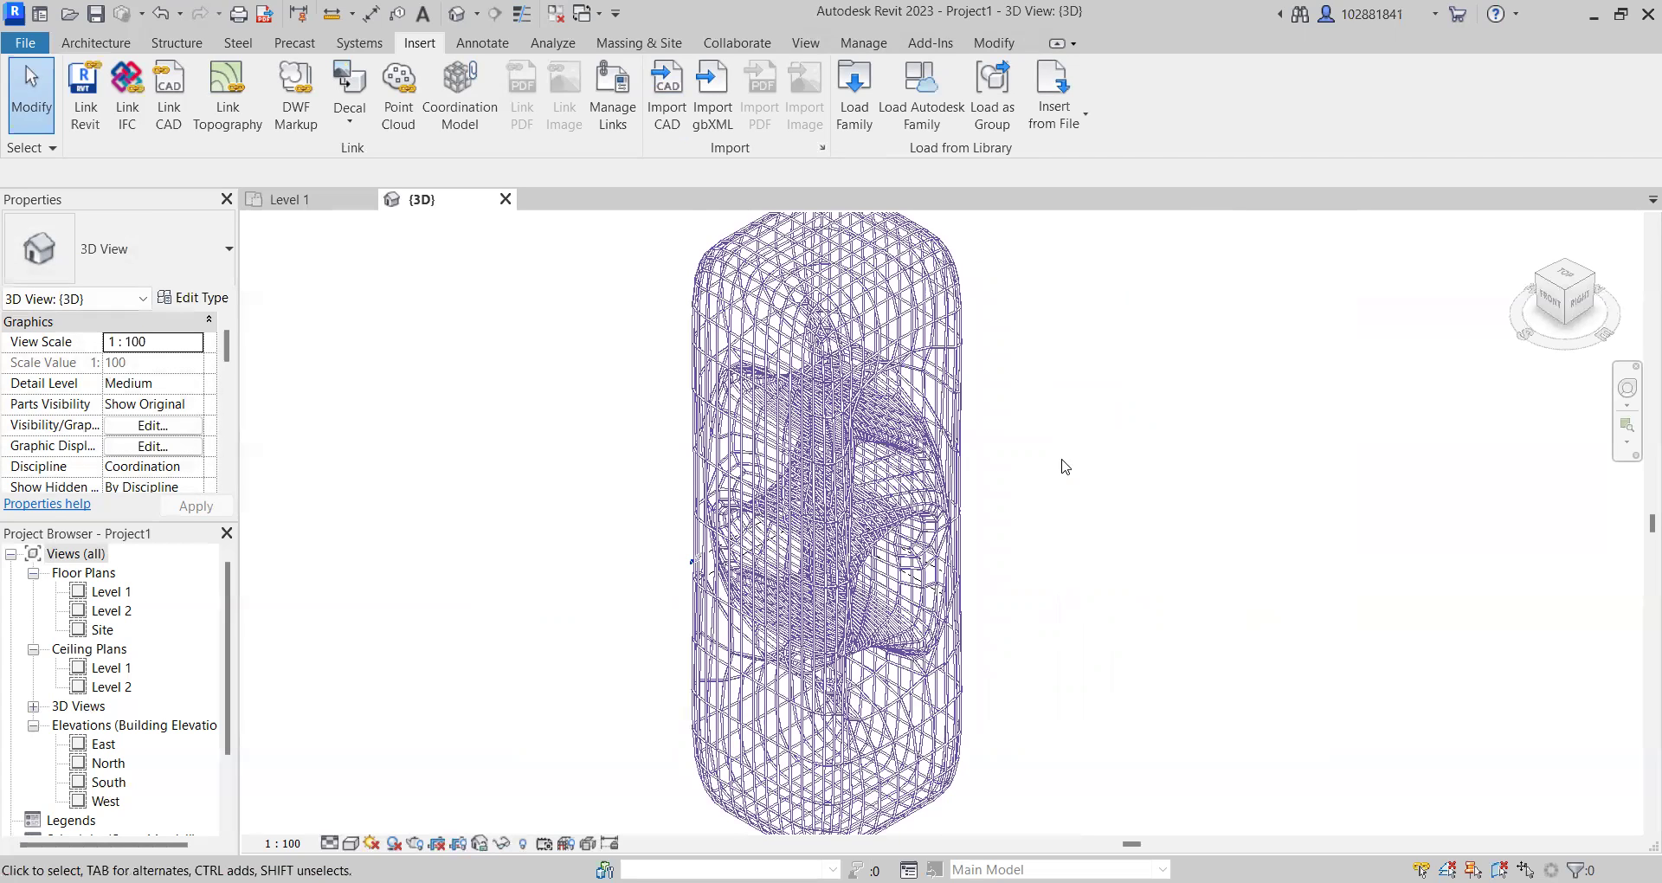
scroll(1000, 534, "down", 2)
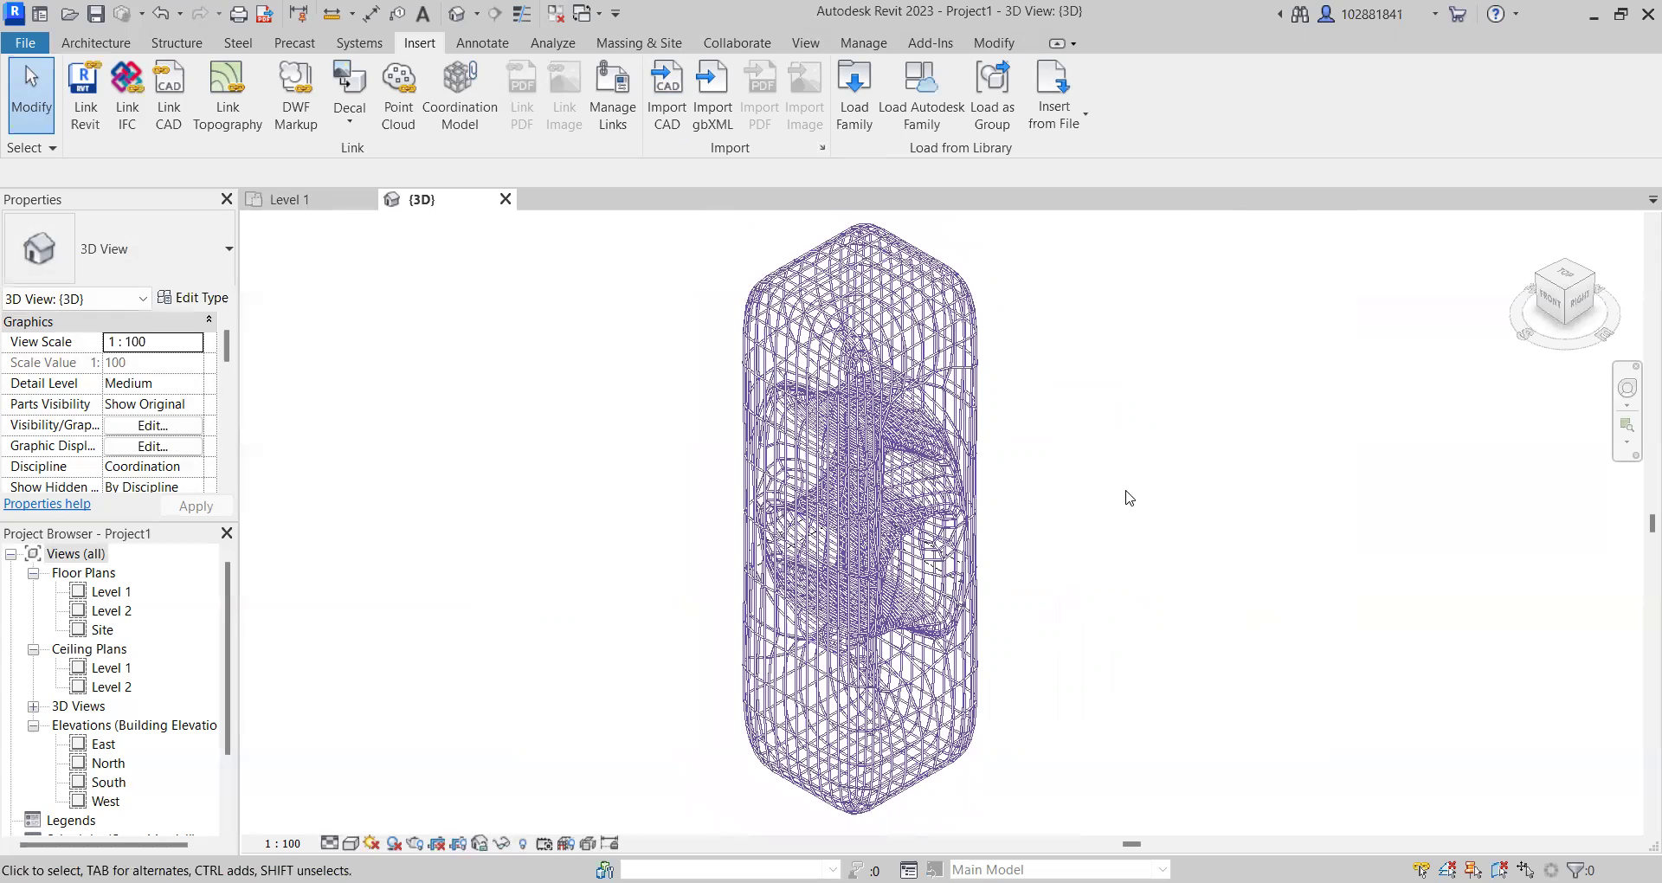
scroll(1151, 502, "down", 1)
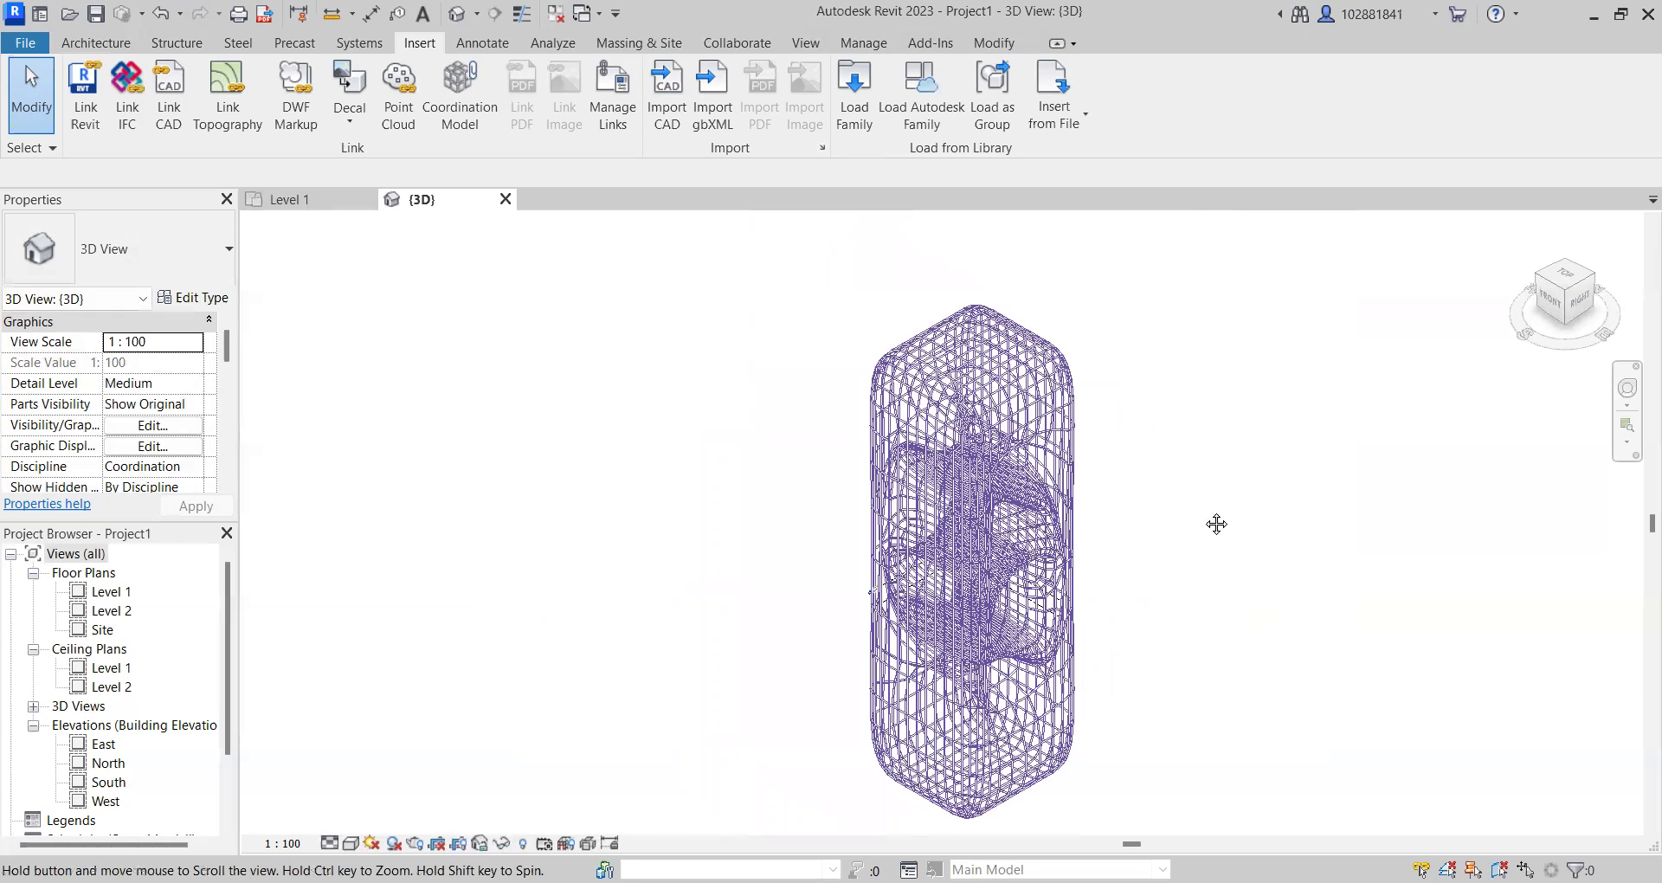
mouse_move(1212, 523)
middle_mouse_down()
mouse_move(1239, 520)
mouse_move(683, 430)
mouse_move(909, 434)
mouse_move(1187, 382)
mouse_move(1370, 389)
mouse_move(1042, 367)
mouse_move(1009, 286)
mouse_move(1335, 231)
mouse_move(1339, 430)
mouse_move(1053, 252)
mouse_move(1054, 319)
mouse_move(538, 592)
mouse_move(738, 352)
mouse_move(891, 485)
mouse_move(719, 653)
mouse_move(509, 572)
mouse_move(964, 734)
mouse_move(586, 667)
mouse_move(622, 572)
mouse_move(673, 578)
middle_mouse_up()
On the Level 1 plan, select the imported DWG and drag it up and left.
left_click(317, 199)
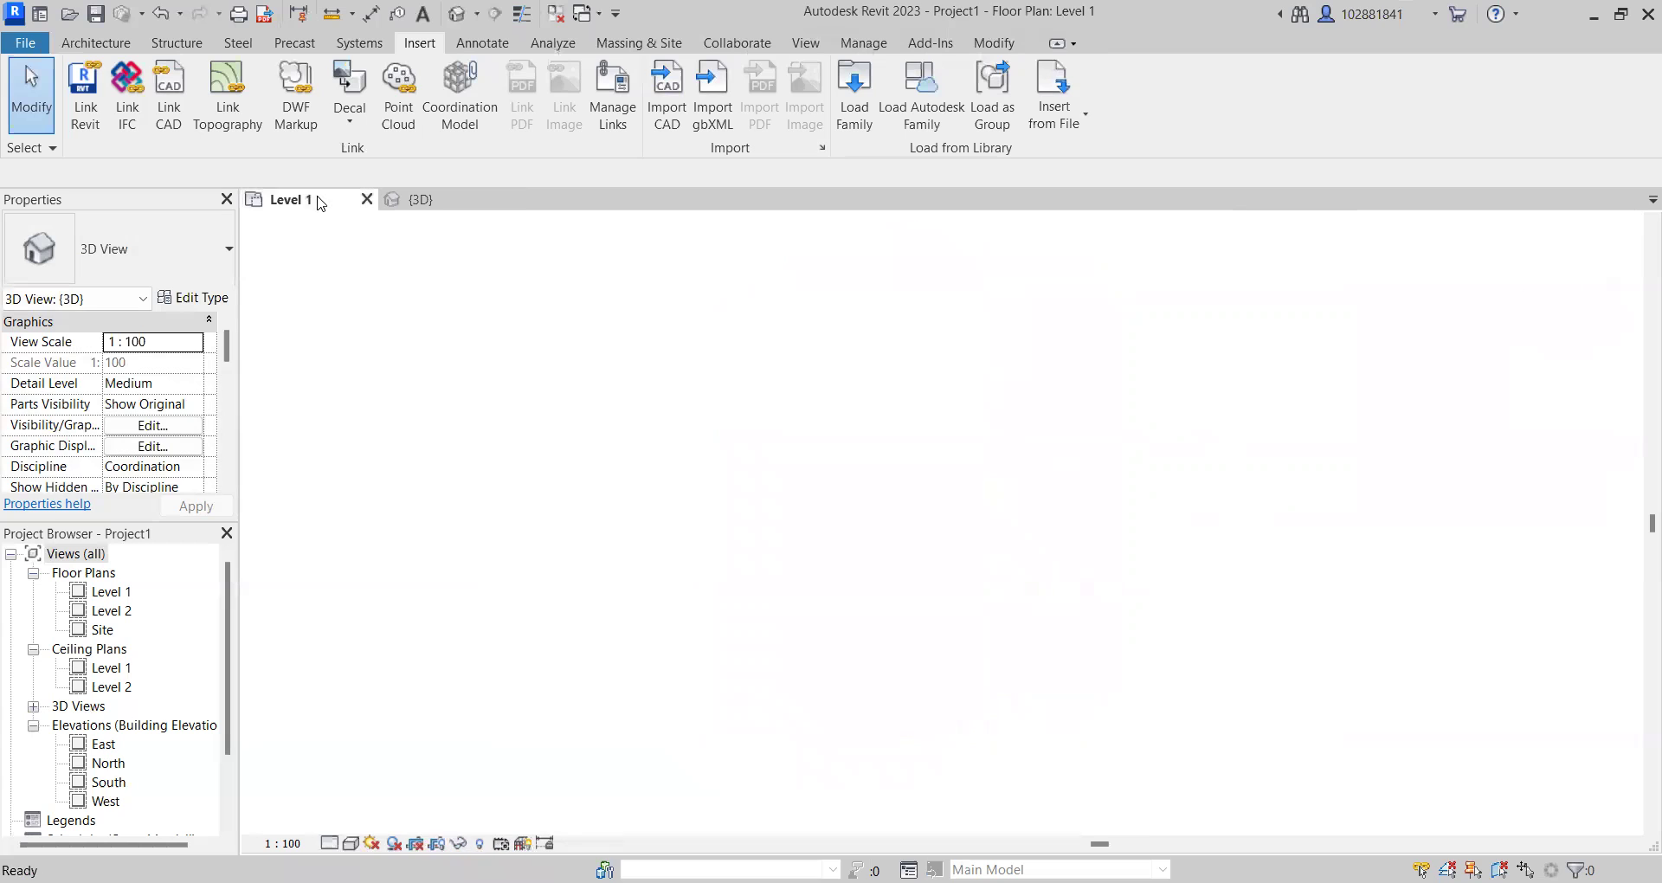
scroll(950, 323, "down", 2)
scroll(1097, 727, "up", 3)
left_click(995, 523)
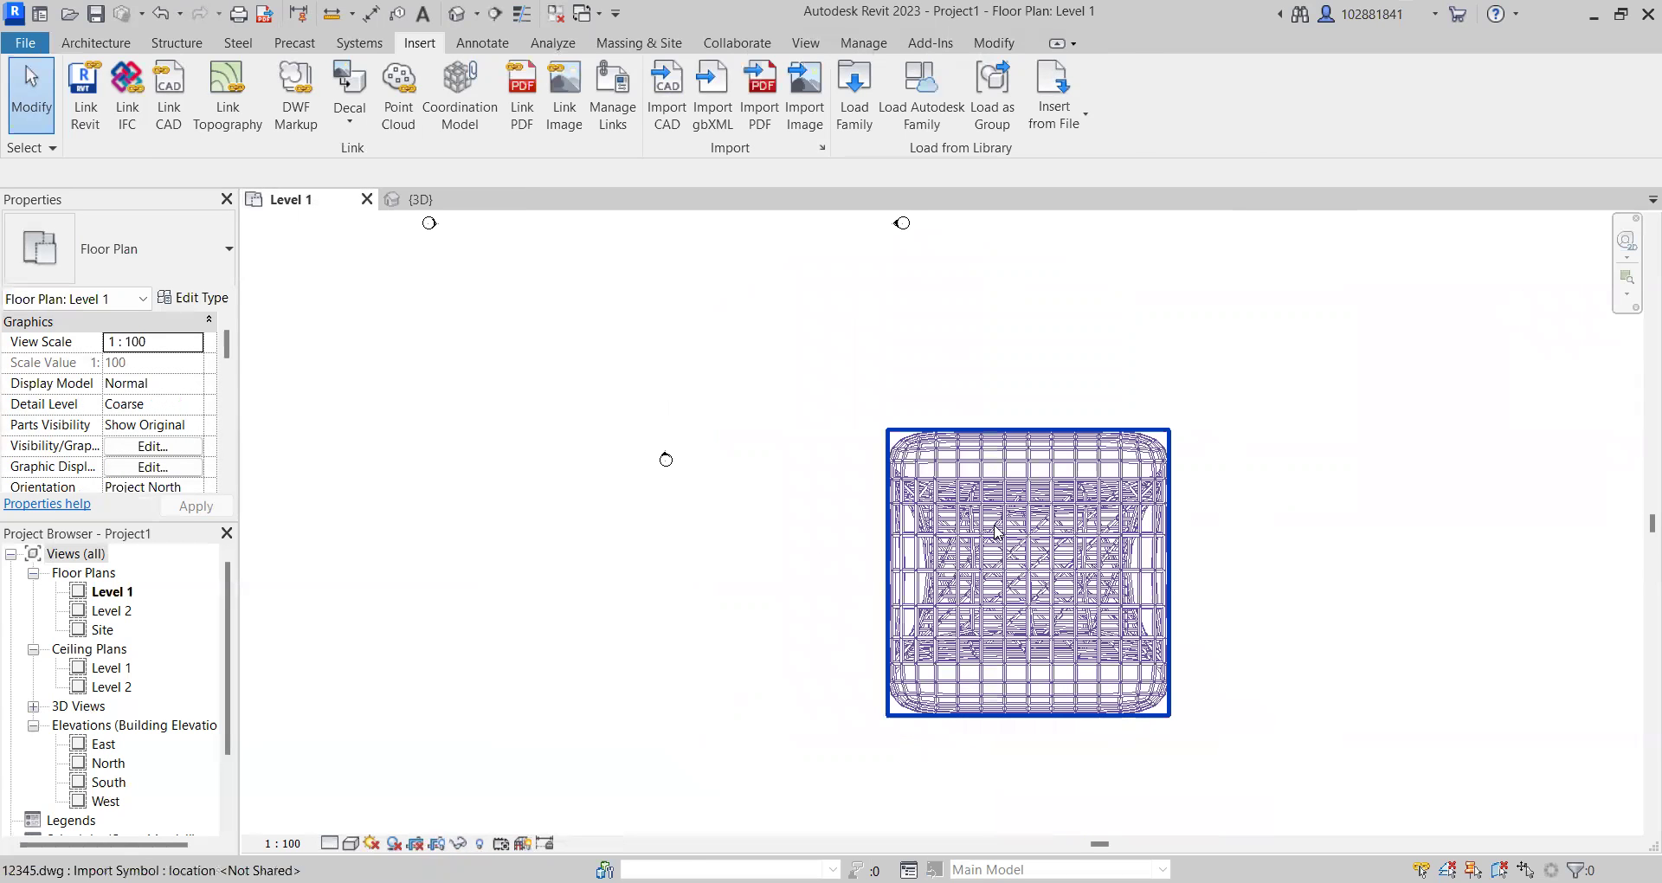
left_click(995, 523)
scroll(1033, 523, "down", 1)
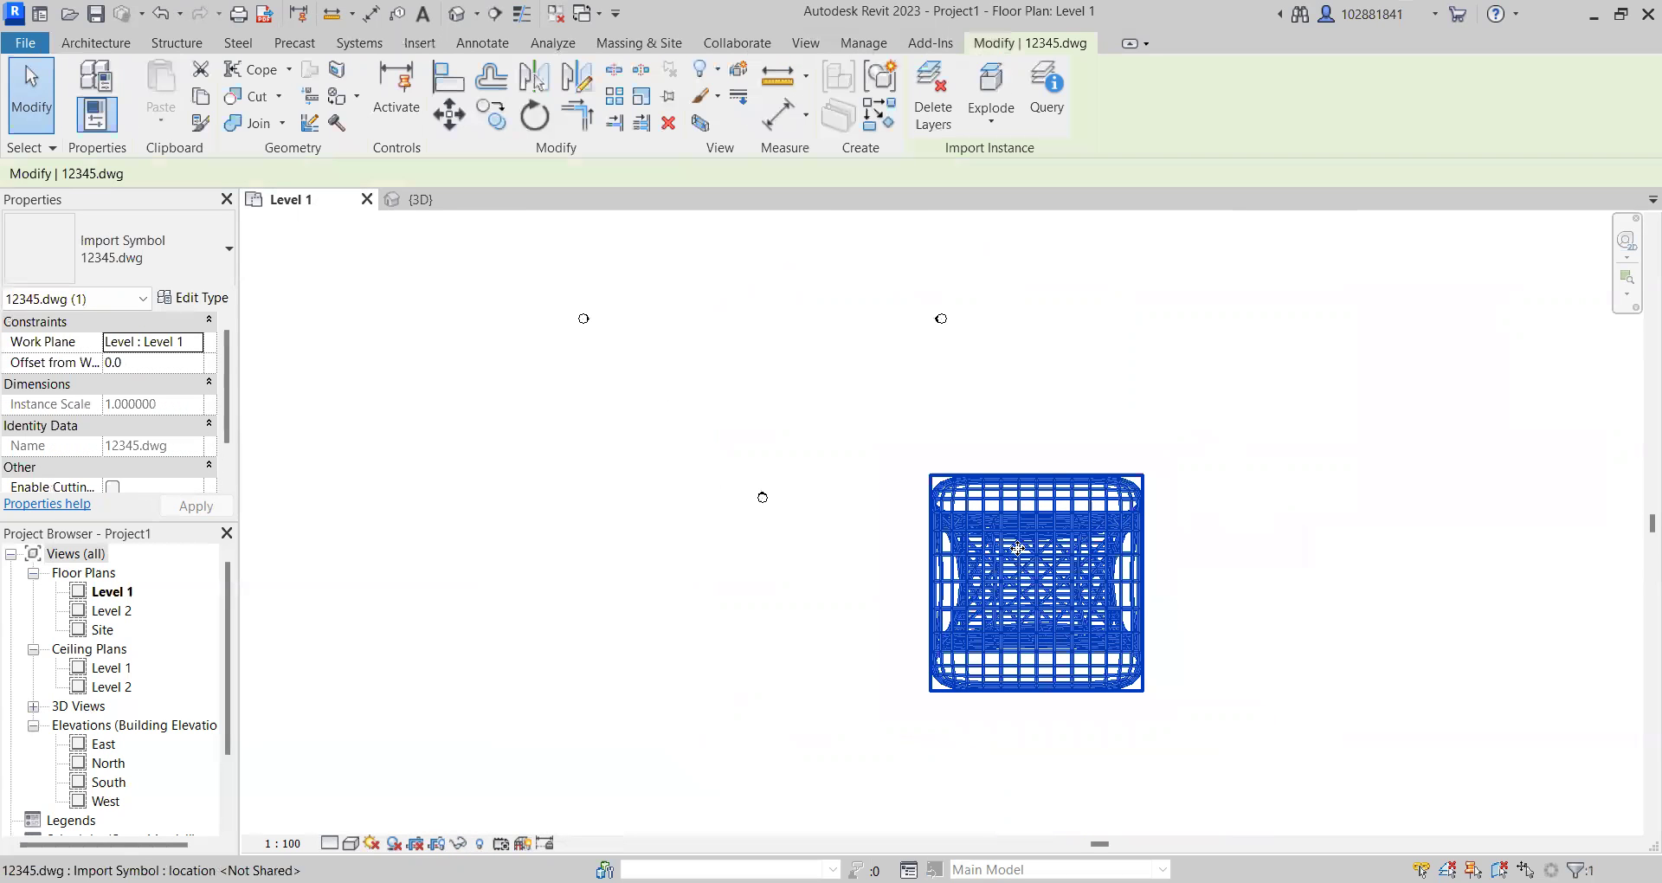
left_click_drag(1032, 523, 769, 378)
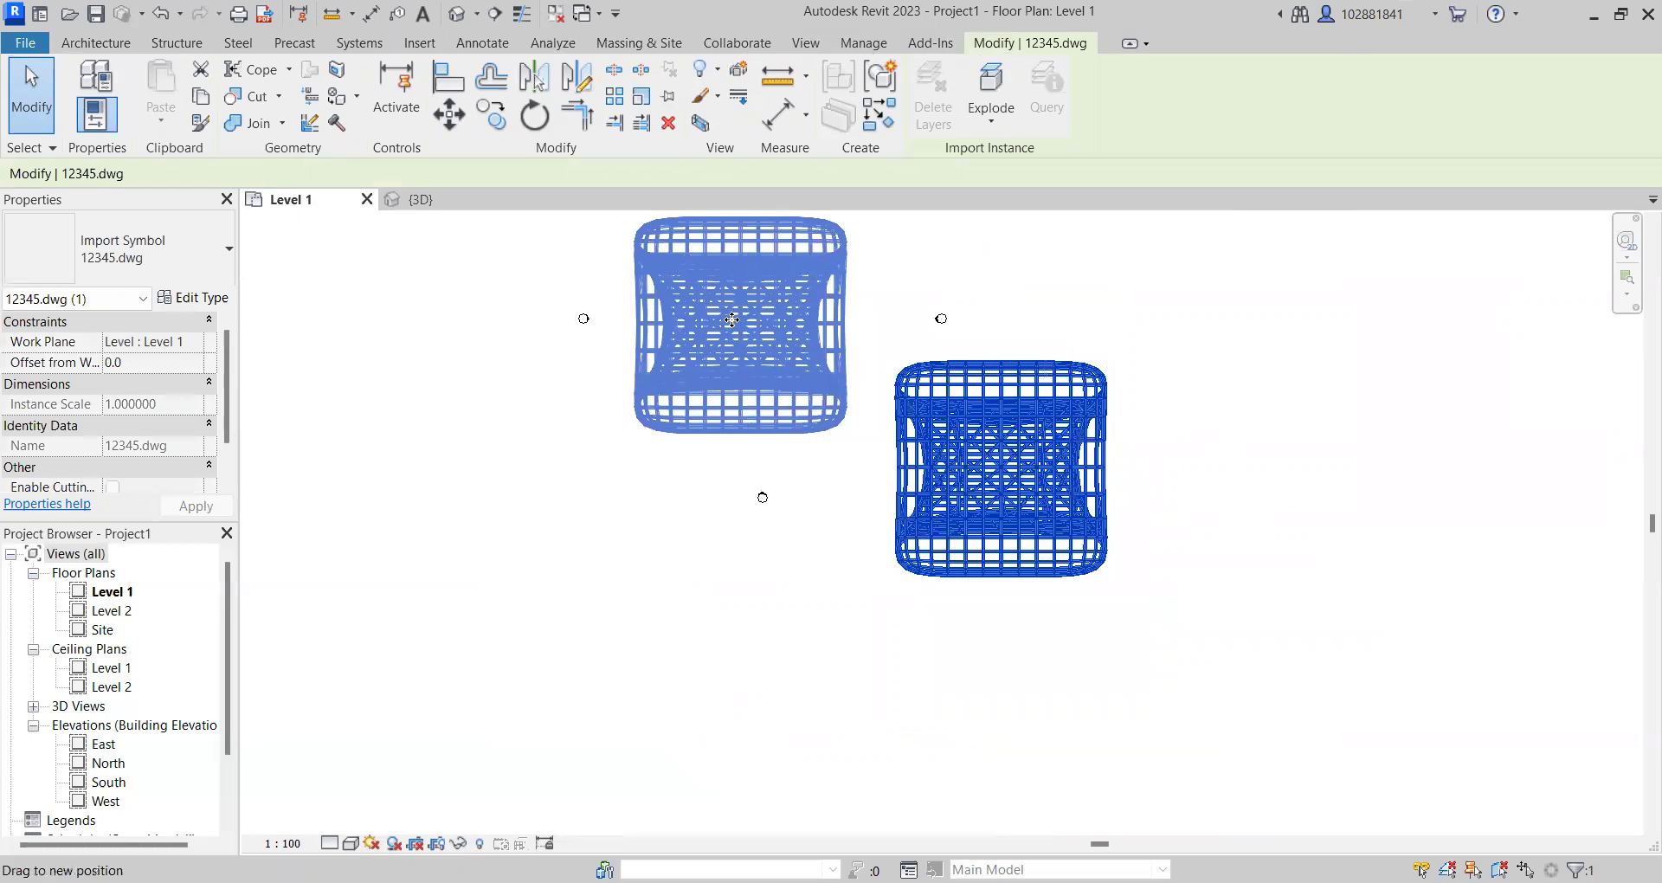
left_click(942, 594)
Reposition the DWG toward the centre-left of the plan, then return to the 3D view.
scroll(794, 391, "up", 1)
scroll(794, 391, "down", 1)
left_click_drag(795, 603, 1090, 469)
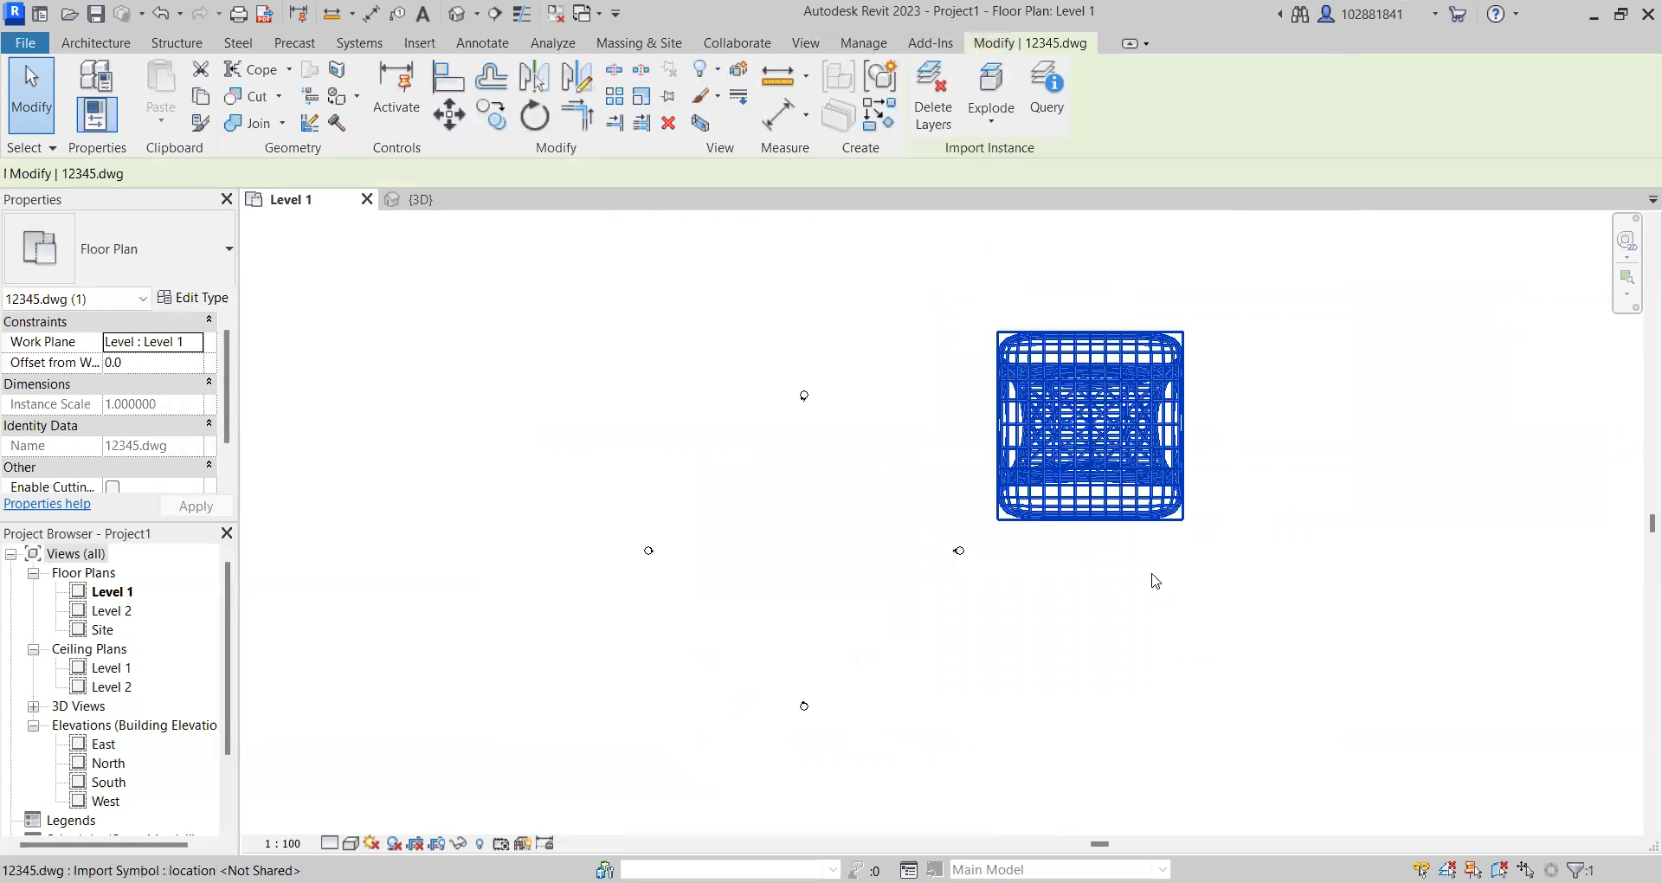
left_click_drag(1290, 385, 1186, 339)
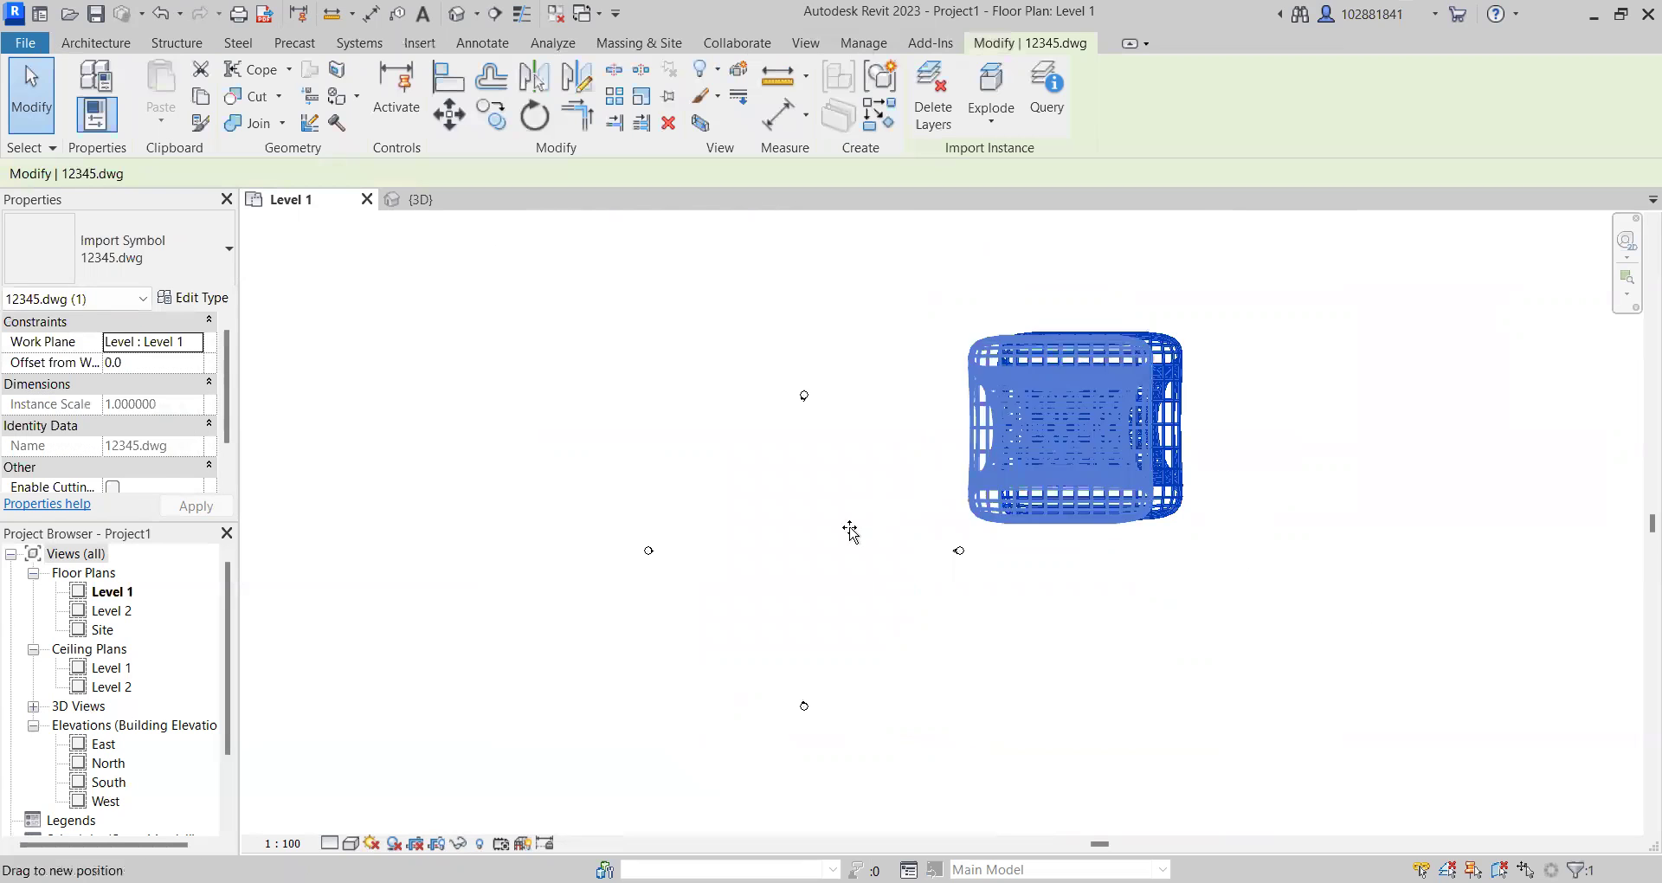
left_click_drag(1125, 416, 826, 527)
left_click(419, 199)
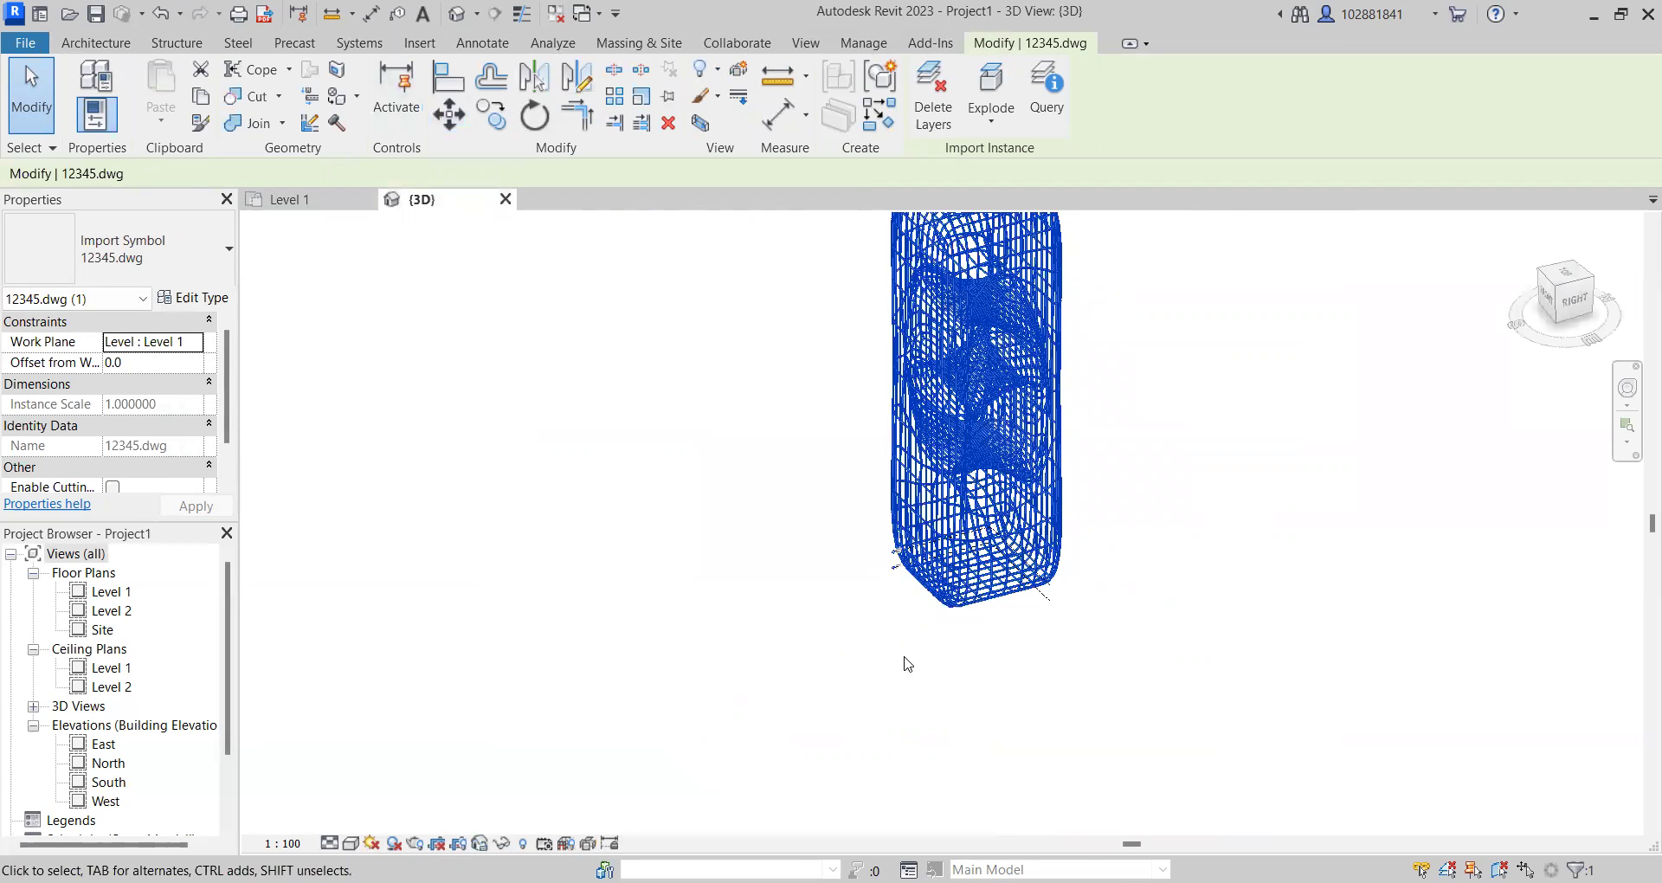
left_click(1210, 498)
scroll(1023, 569, "up", 3)
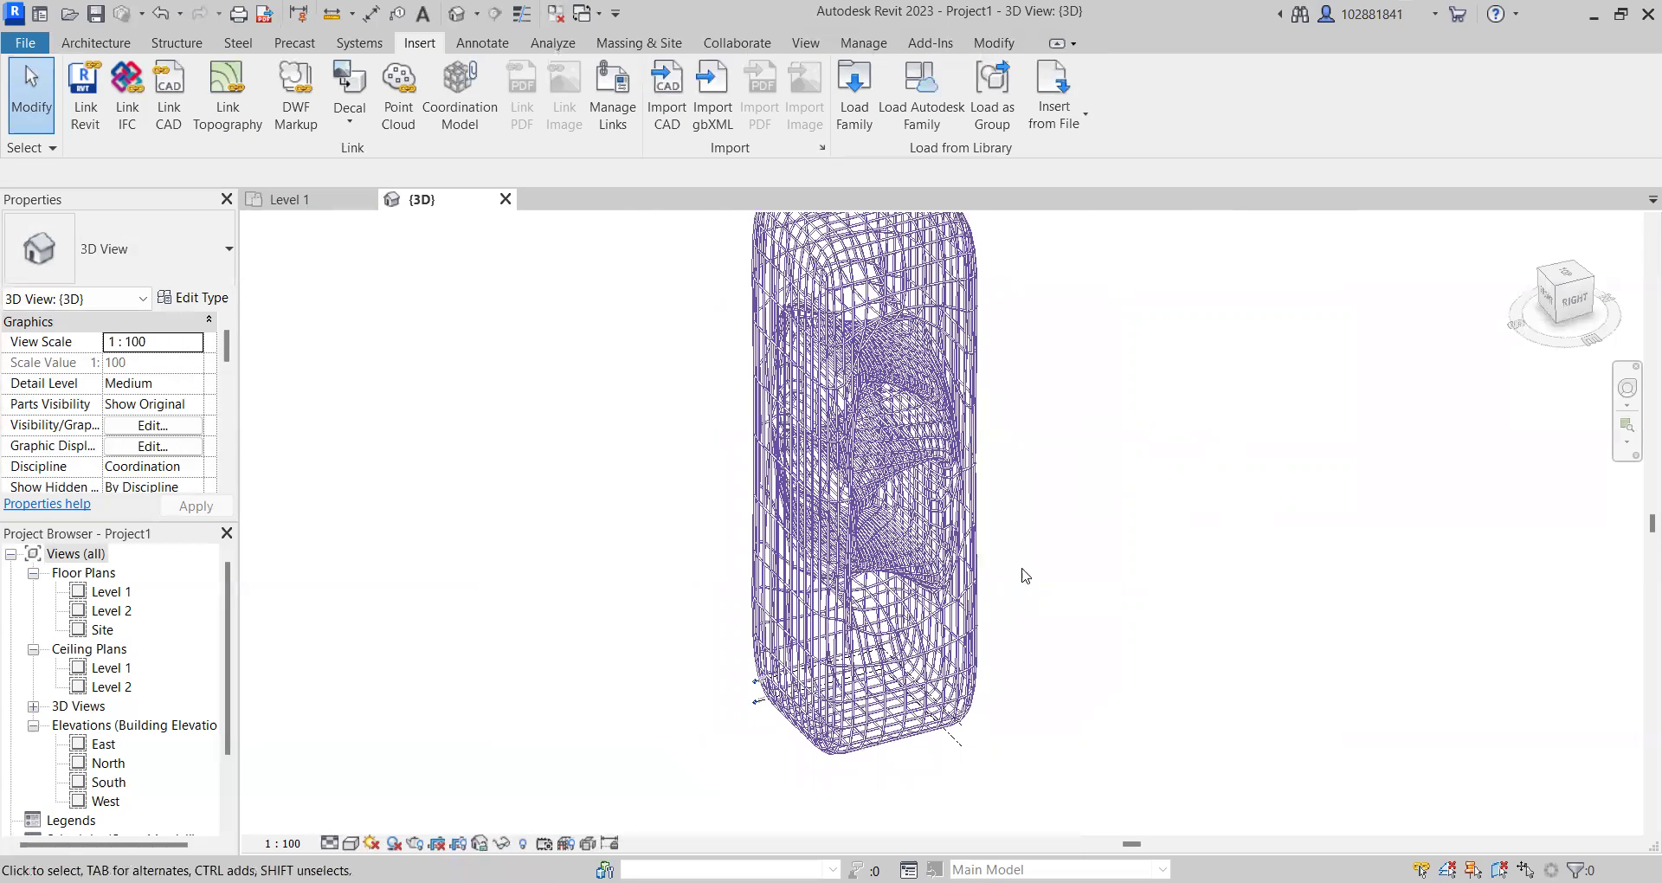